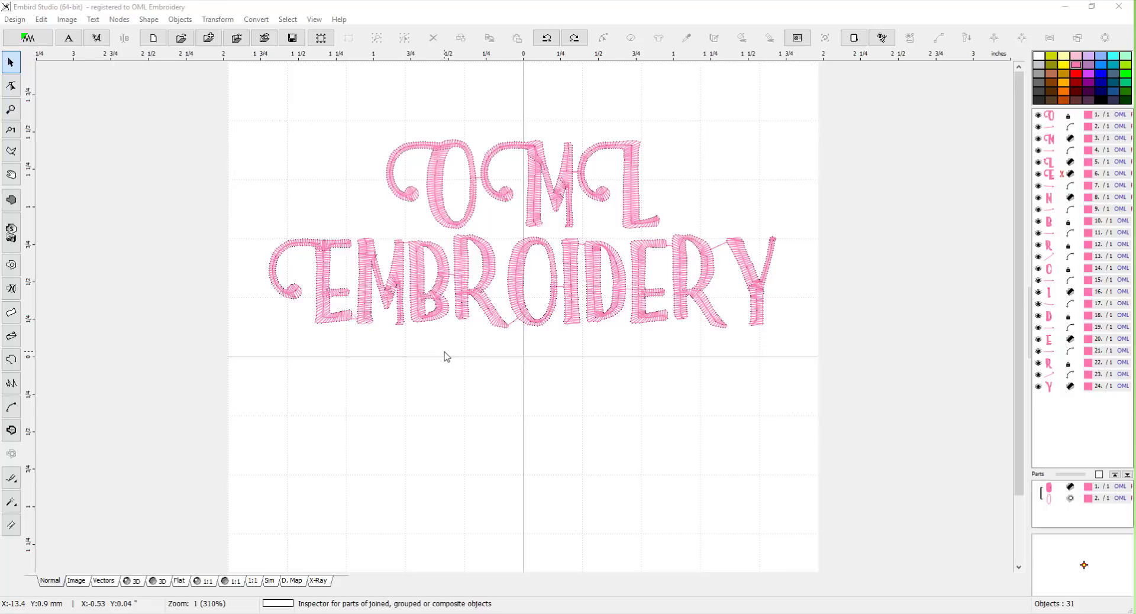
Preview the two-line OML EMBROIDERY lettering in 3D and examine its stitching close up and as a whole.
click(433, 383)
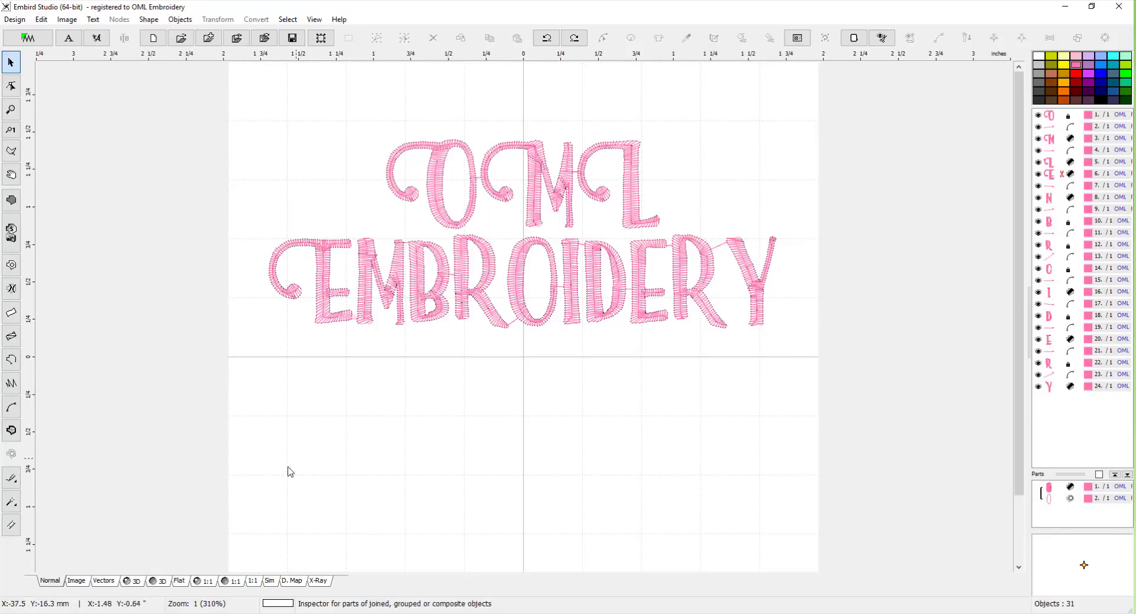
click(132, 581)
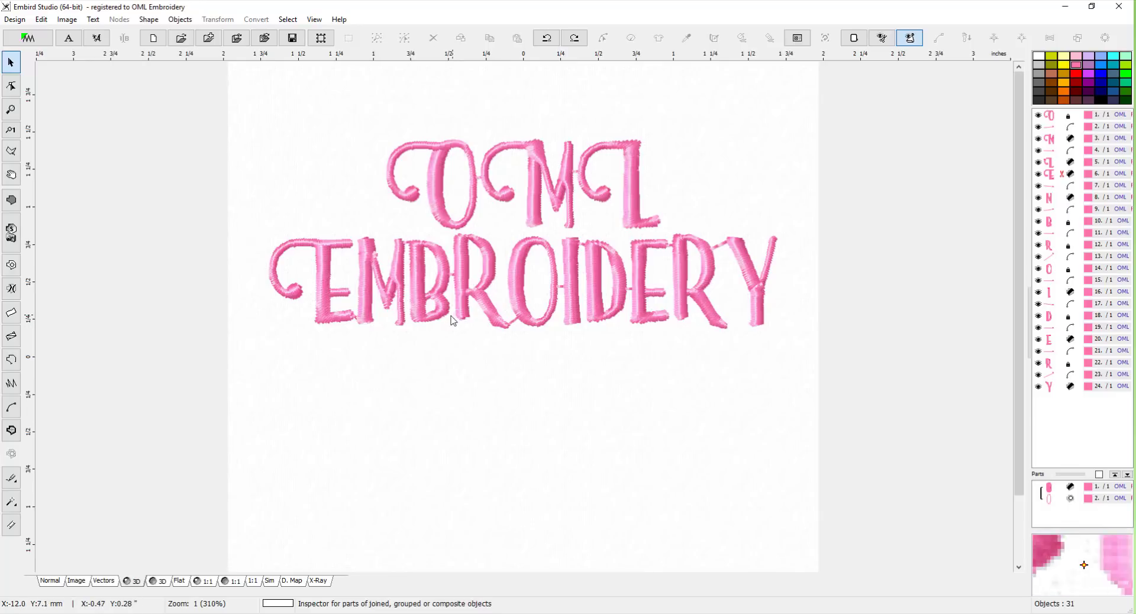
scroll(413, 300, up, 1)
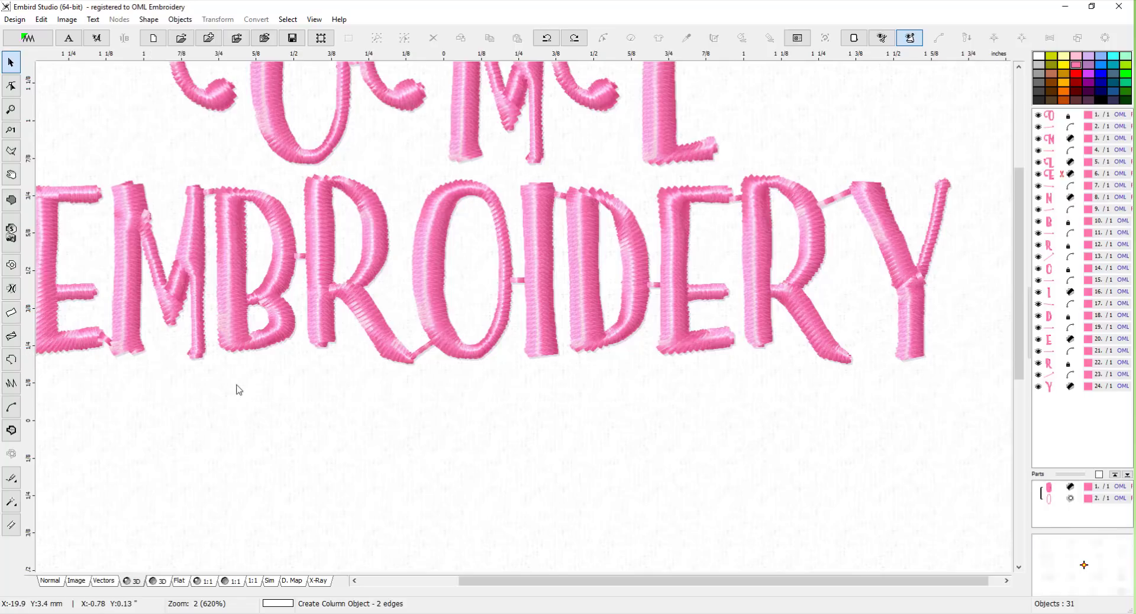
scroll(356, 384, down, 1)
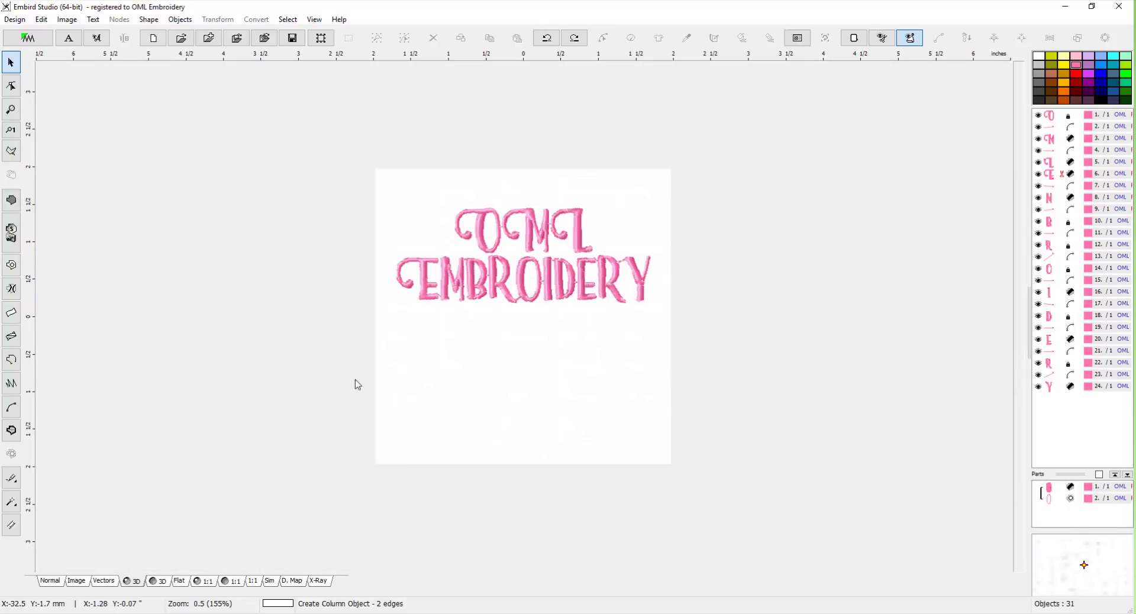
scroll(536, 254, down, 3)
scroll(549, 328, up, 1)
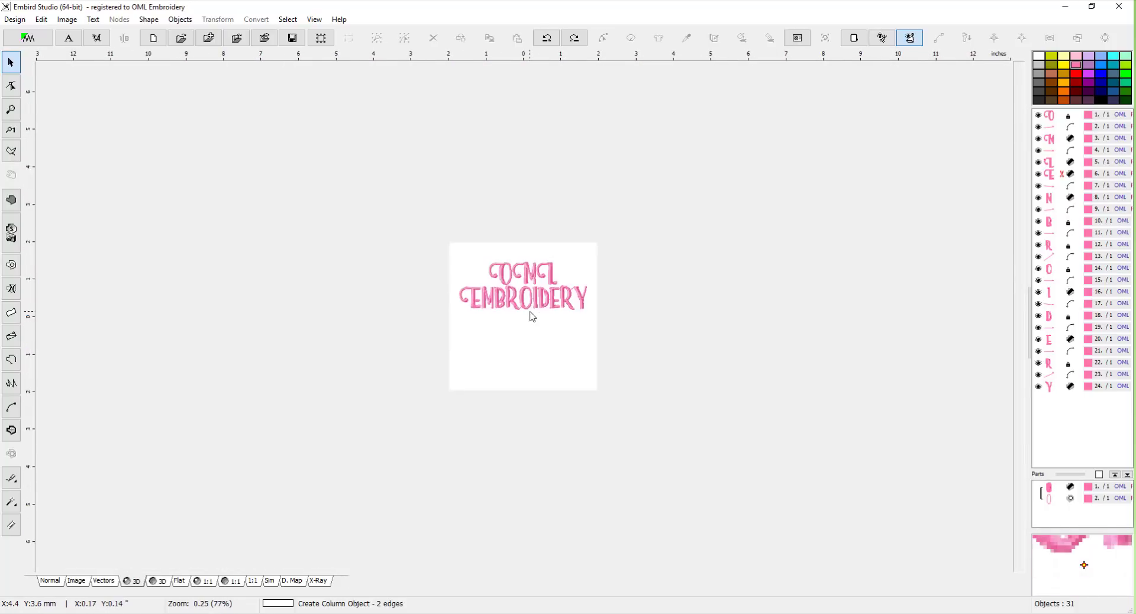
scroll(534, 297, up, 4)
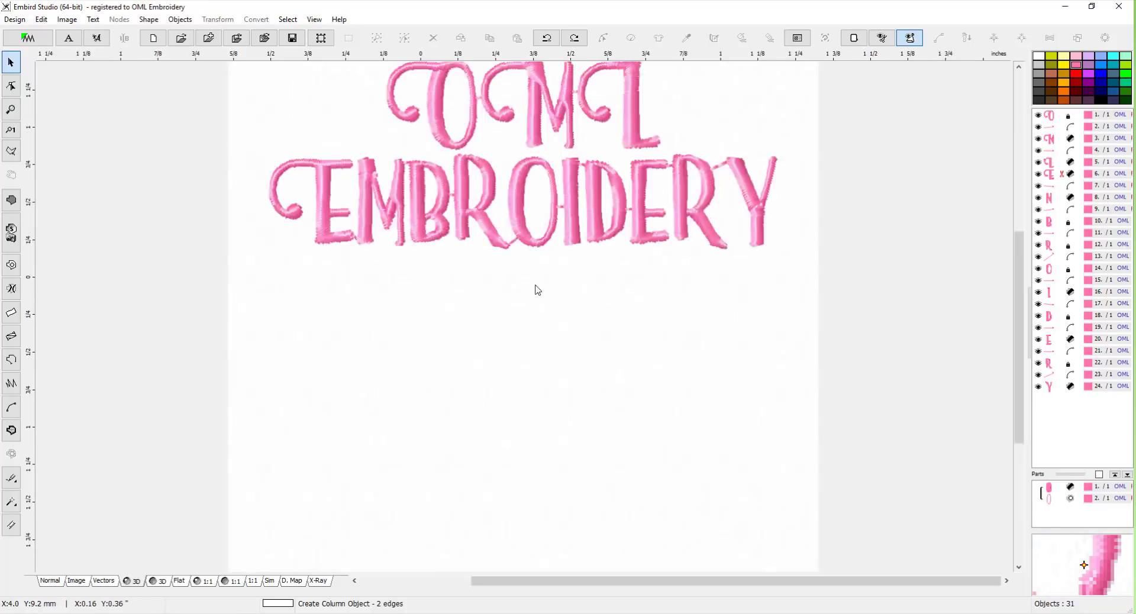
scroll(632, 187, down, 2)
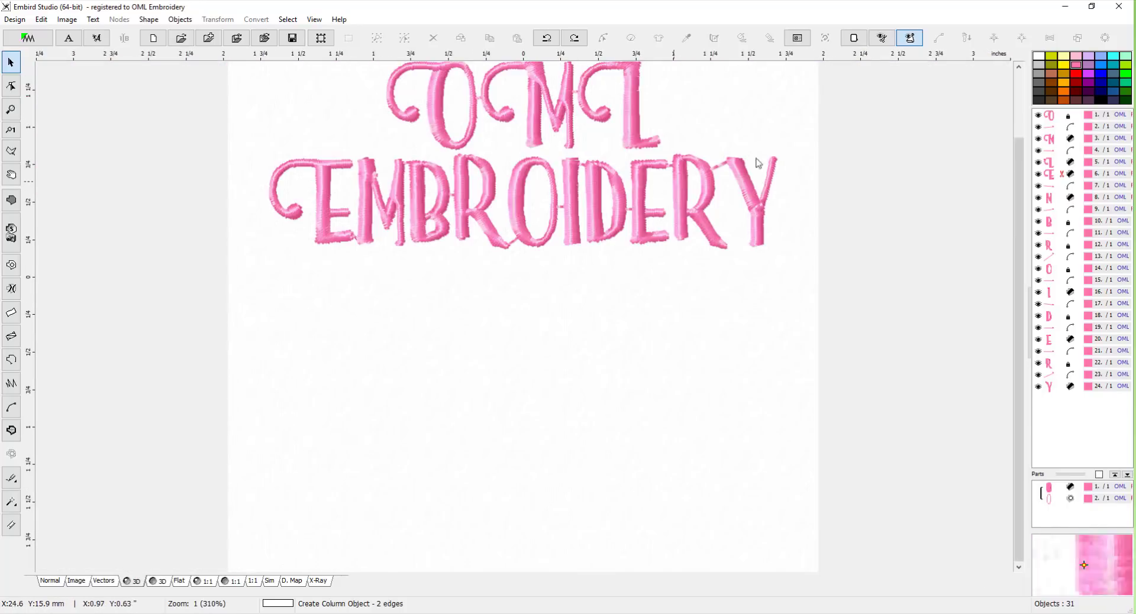
drag(1017, 197, 1017, 131)
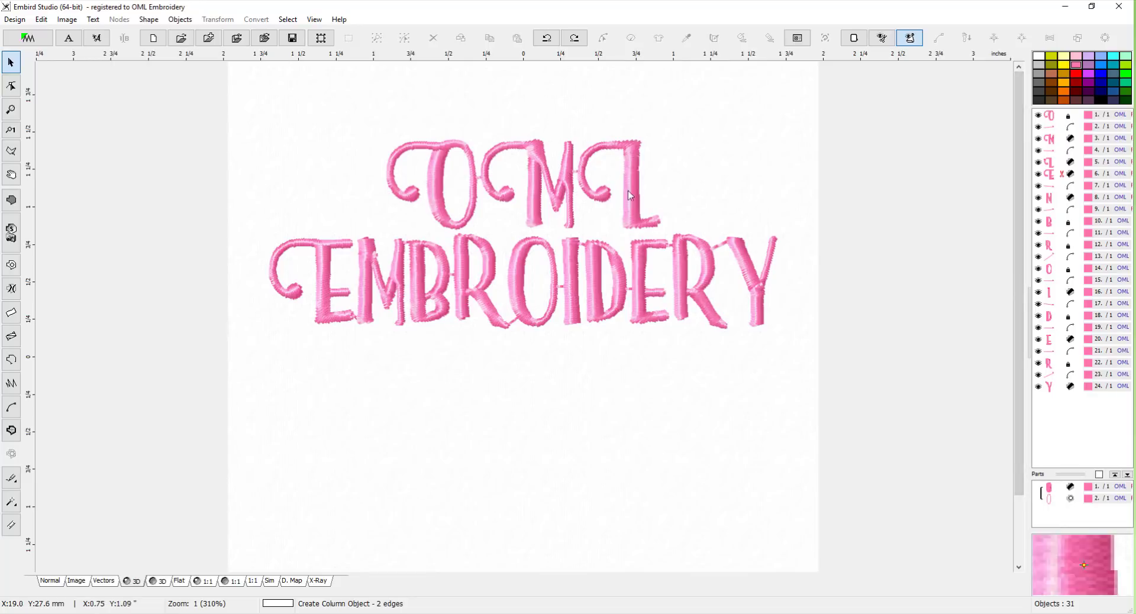
Add the text "OML Embroidery" in the Alphabet 1 font below the existing lettering and create its stitches.
click(69, 40)
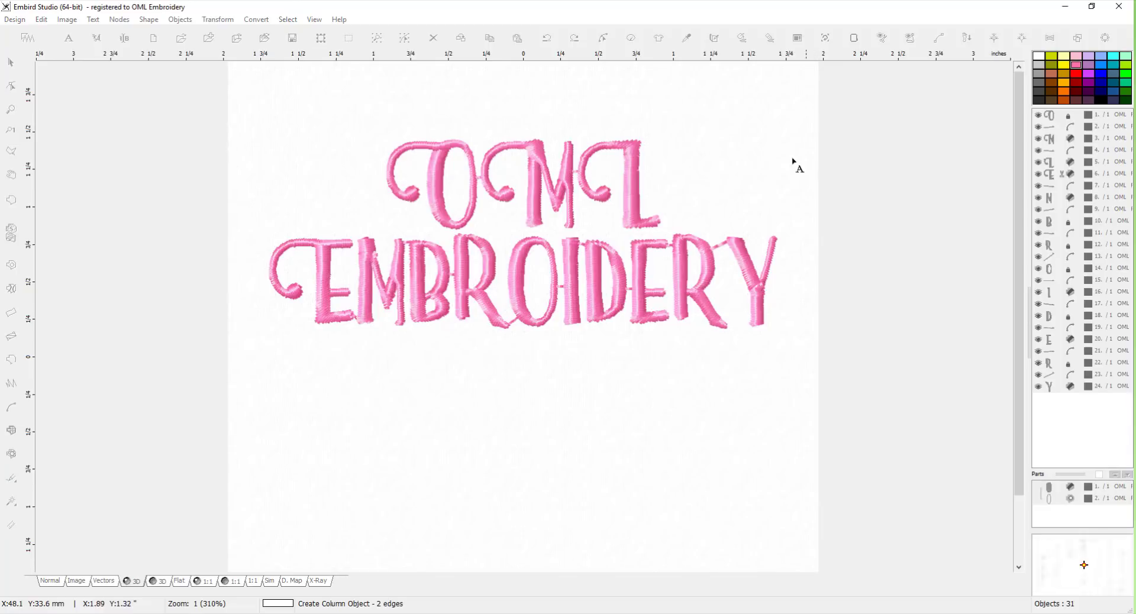
click(347, 436)
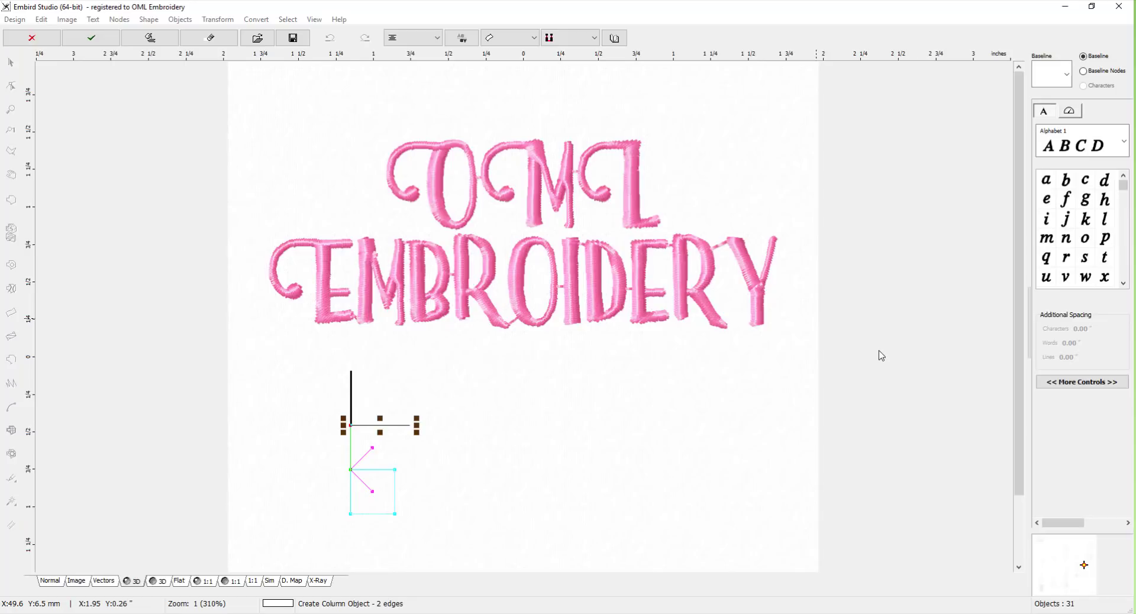
text(OML Embroidery)
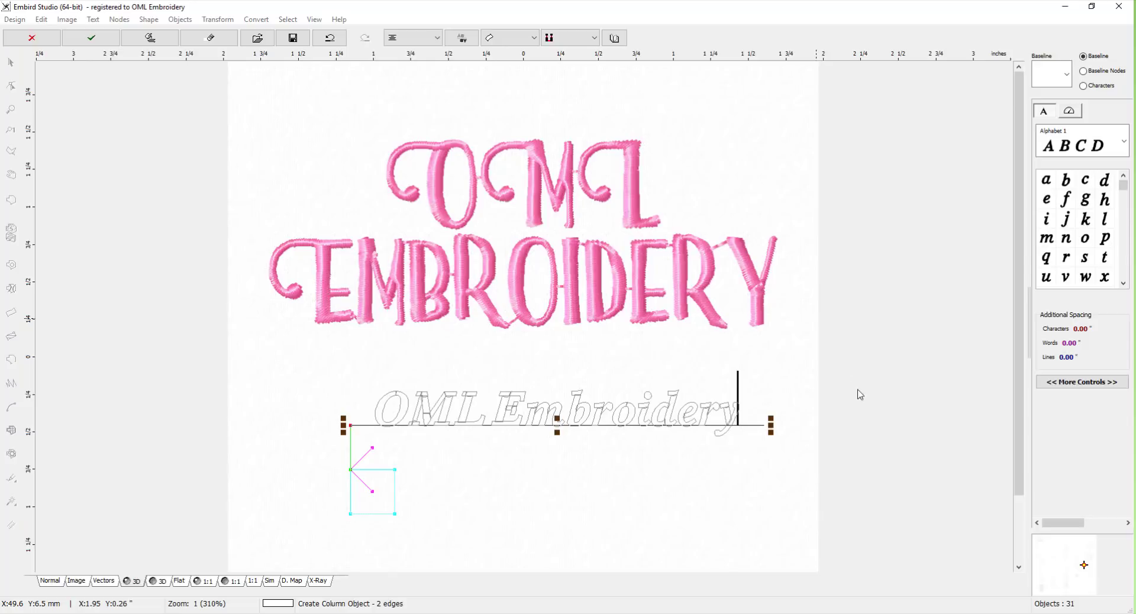
click(150, 38)
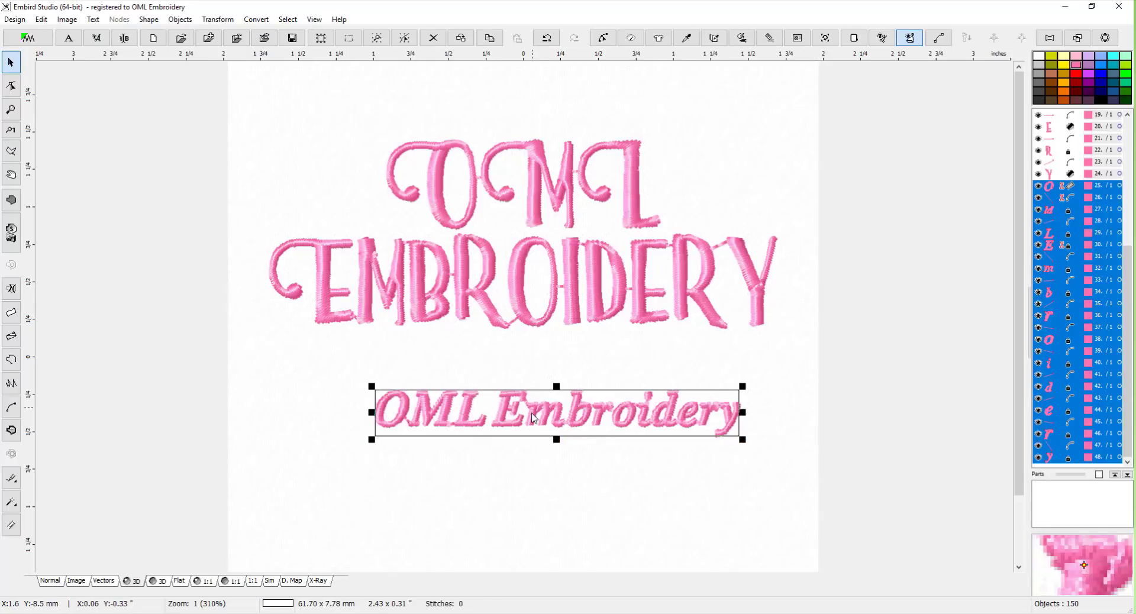
Enlarge the new text line to about 83 × 10.5 mm, regenerate its stitches and place it beneath the existing lettering.
drag(509, 425, 449, 421)
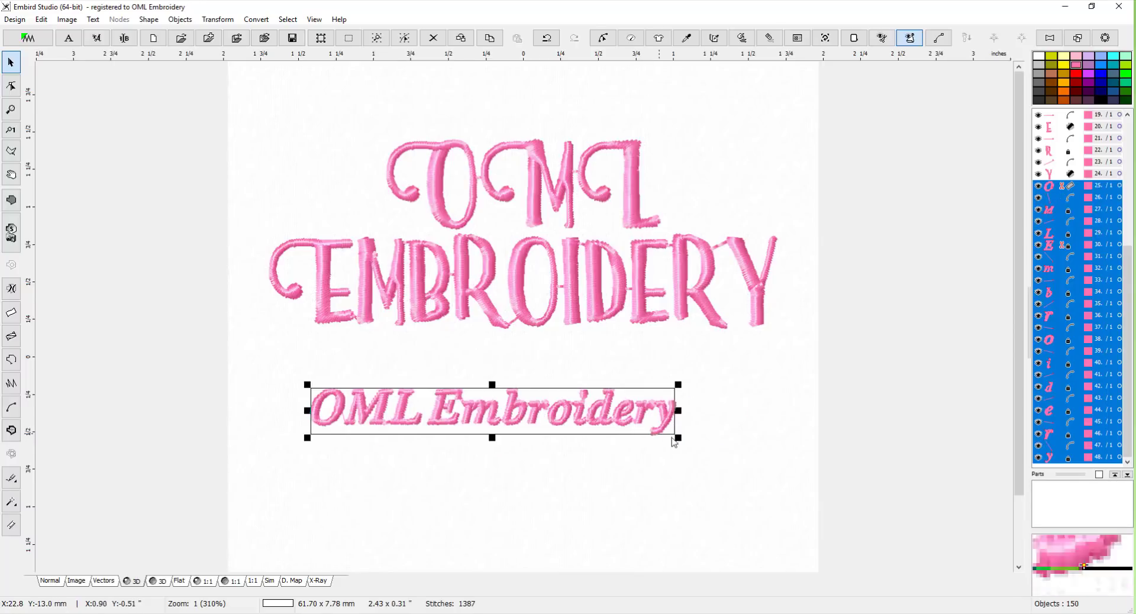
drag(681, 442, 806, 487)
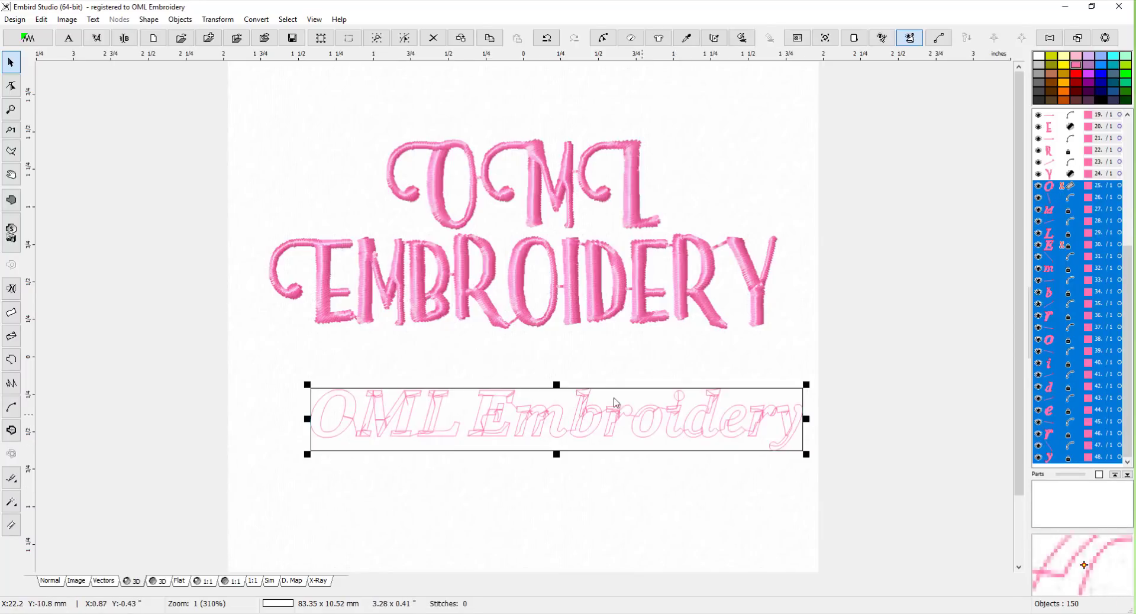
click(741, 41)
drag(583, 424, 584, 427)
click(586, 498)
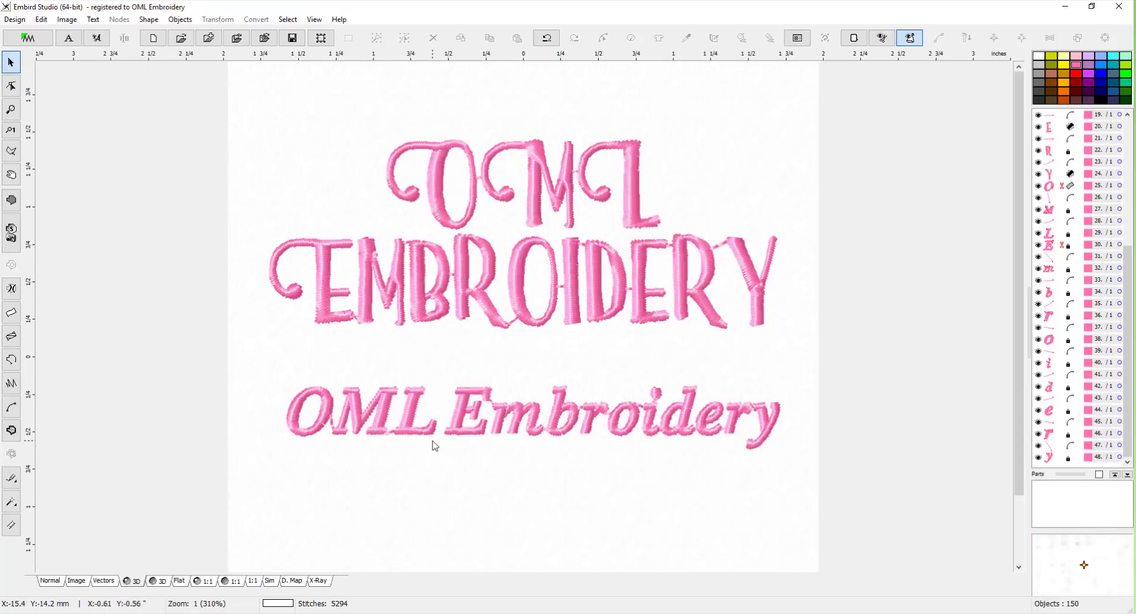
Compare the stitching of the italic text line with that of the two-line lettering above it.
scroll(431, 444, up, 1)
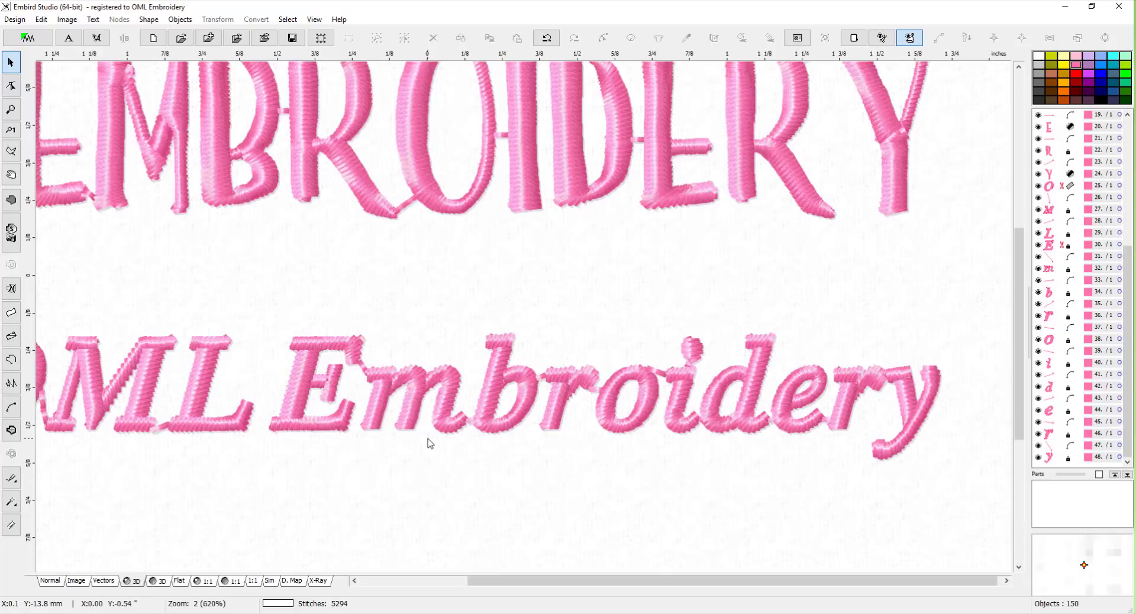
scroll(406, 438, down, 1)
scroll(342, 382, up, 1)
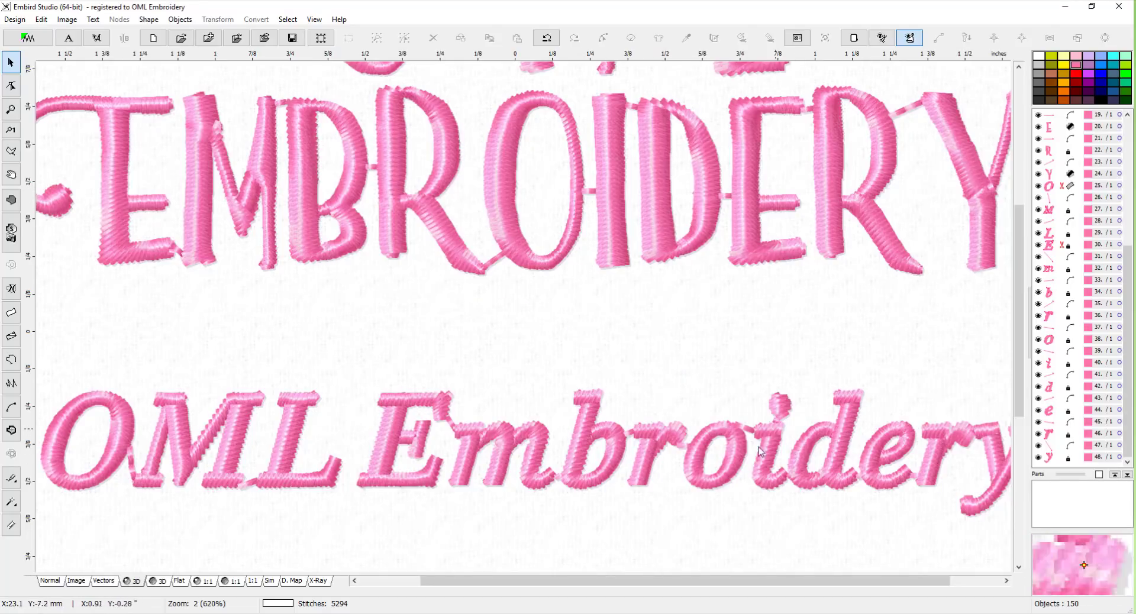
scroll(470, 426, down, 2)
scroll(467, 424, up, 1)
scroll(467, 425, down, 1)
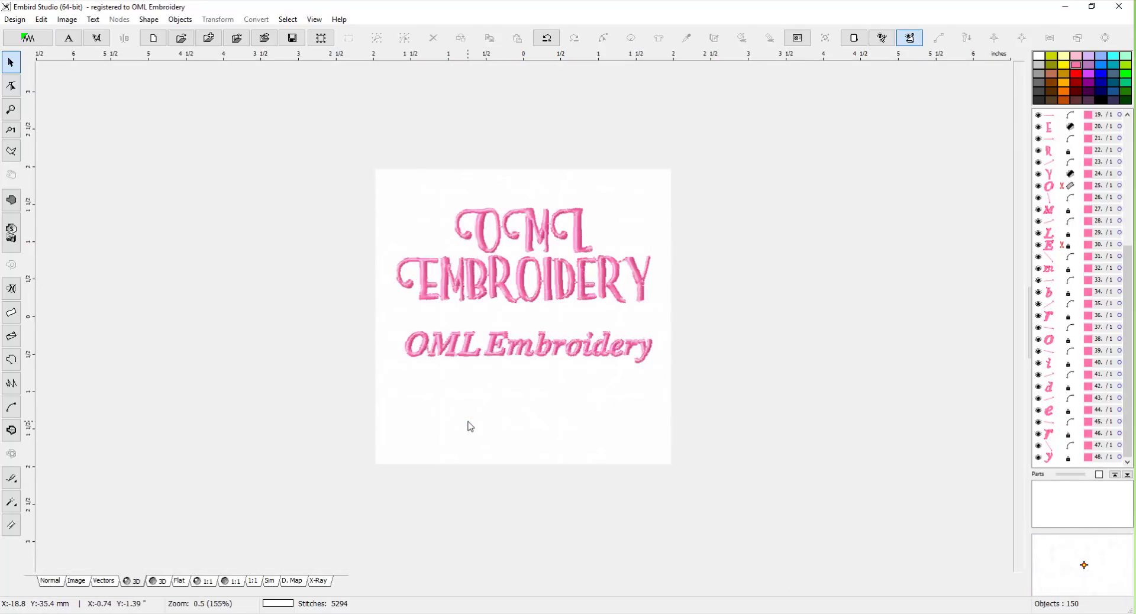
Shrink the two-line OML EMBROIDERY lettering to about 24.4 × 9 mm and regenerate its stitches.
click(502, 297)
click(406, 203)
drag(393, 183, 522, 270)
click(538, 287)
drag(454, 222, 578, 301)
click(743, 38)
click(588, 246)
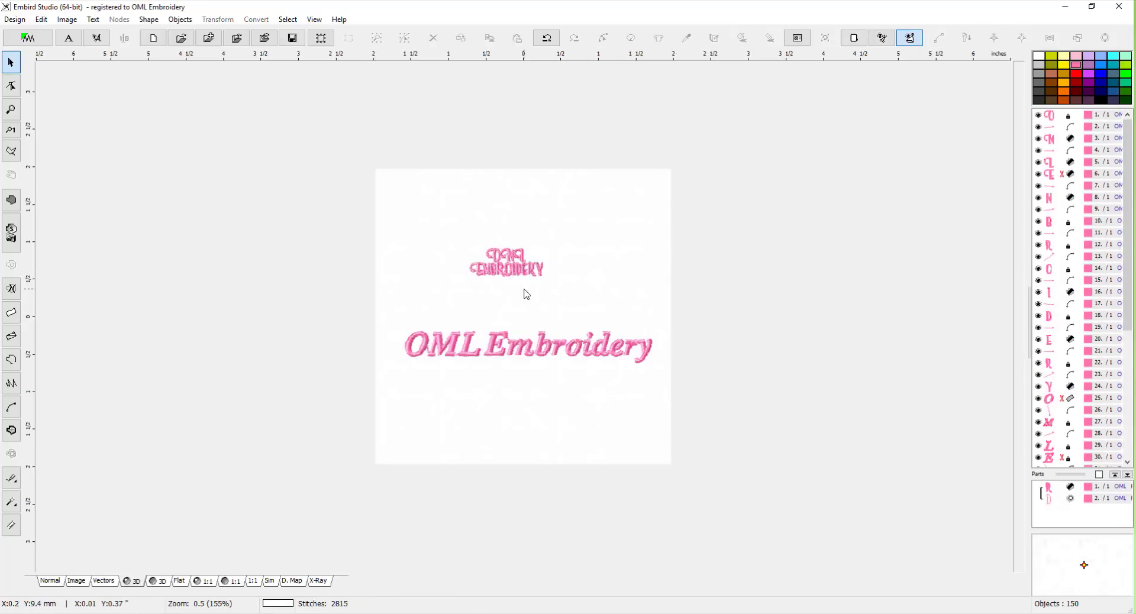
Enlarge the two-line lettering to about 63 × 23 mm, place it above the italic text and regenerate its stitches.
scroll(515, 278, up, 1)
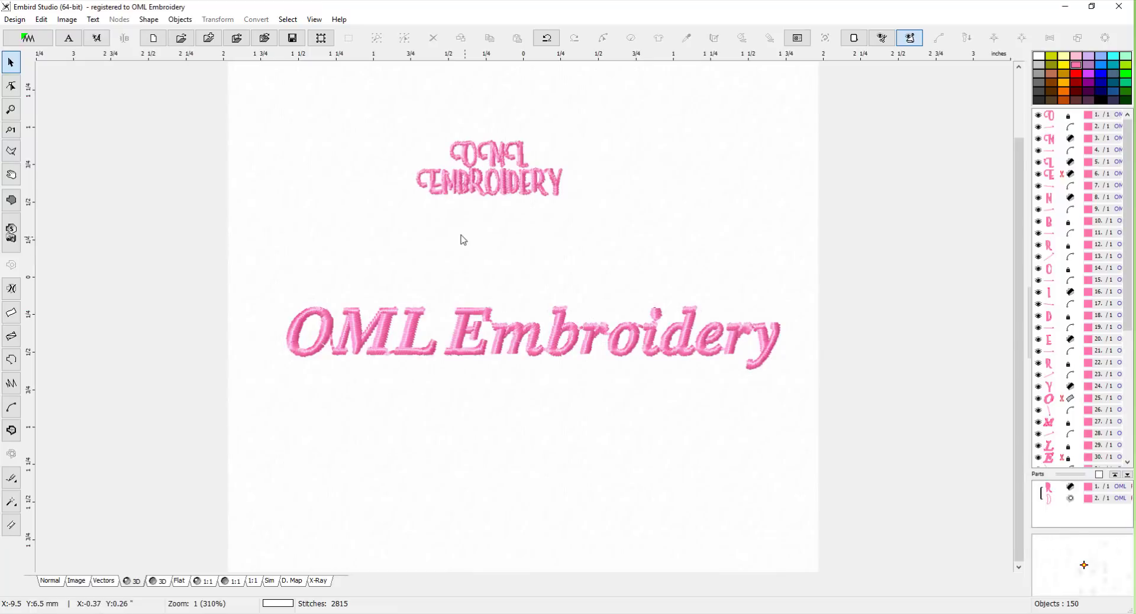
scroll(524, 168, up, 1)
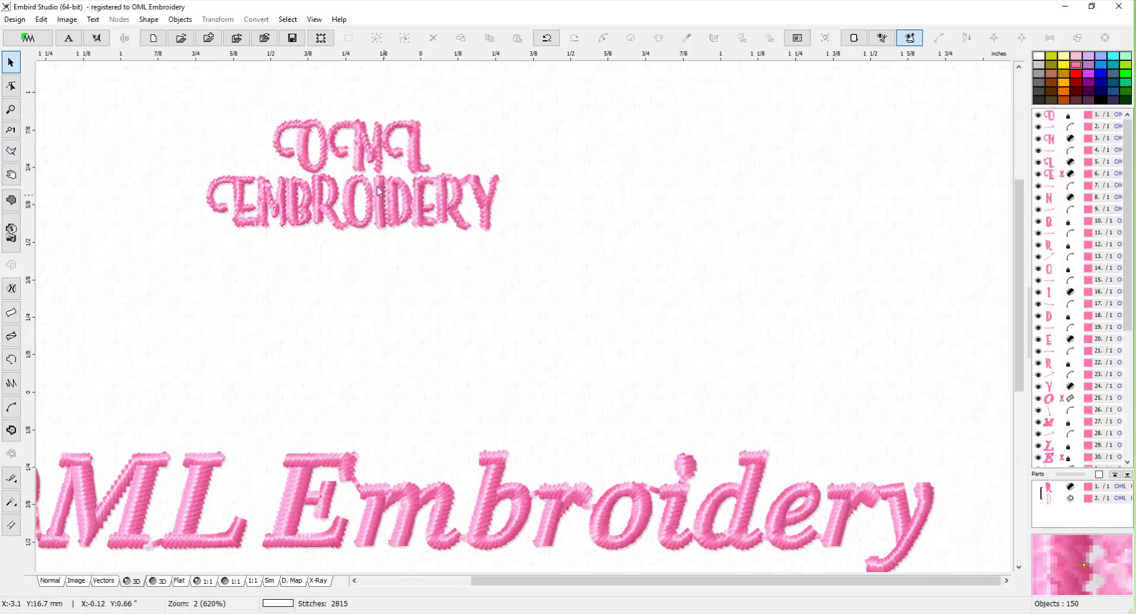
drag(173, 94, 570, 272)
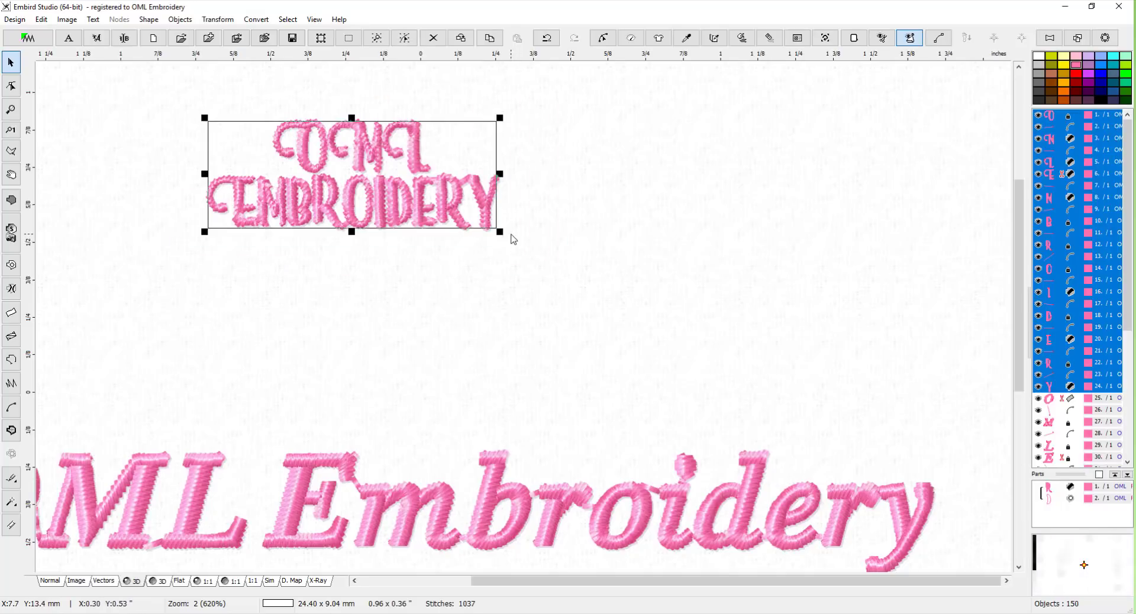
drag(500, 232, 771, 400)
drag(695, 320, 574, 315)
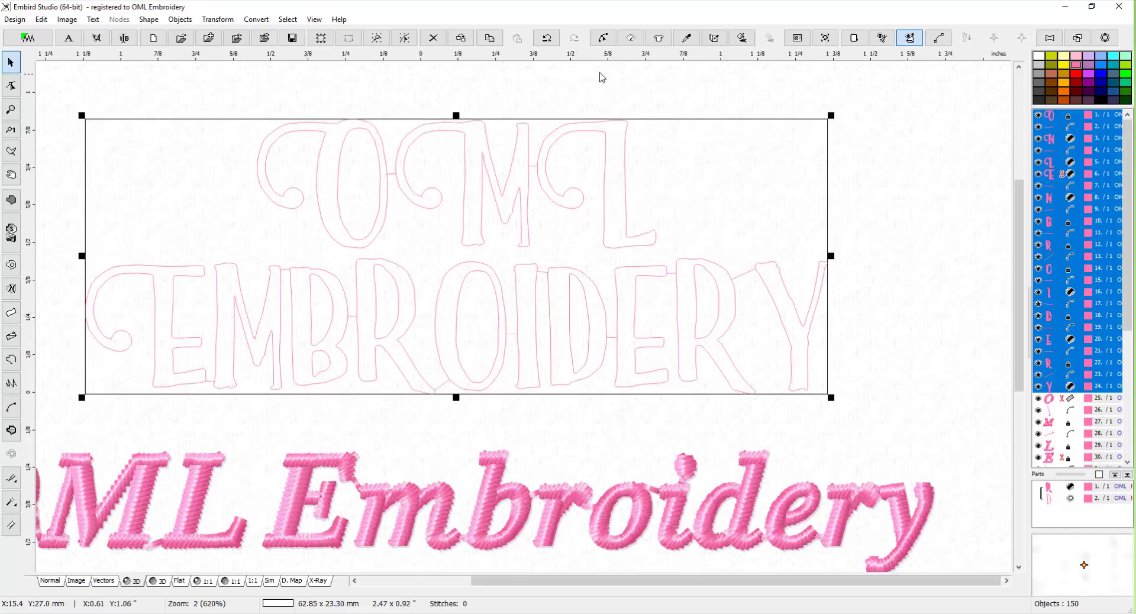
click(742, 37)
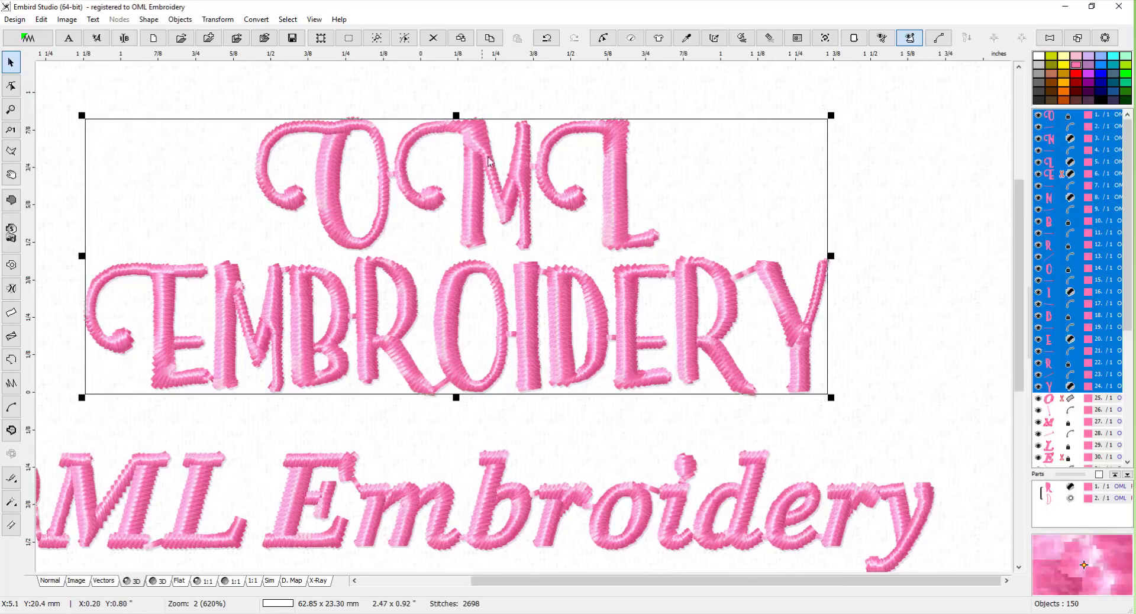
click(851, 204)
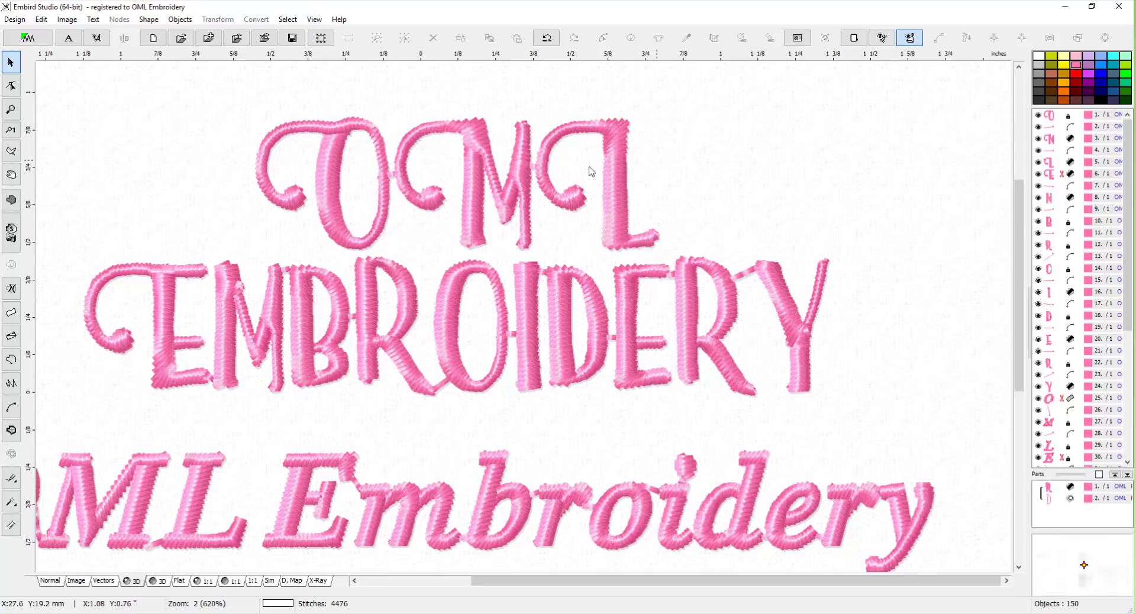
Change the stitch type of the letter O in EMBROIDERY to Plain Fill with the Fill 1 pattern.
click(457, 296)
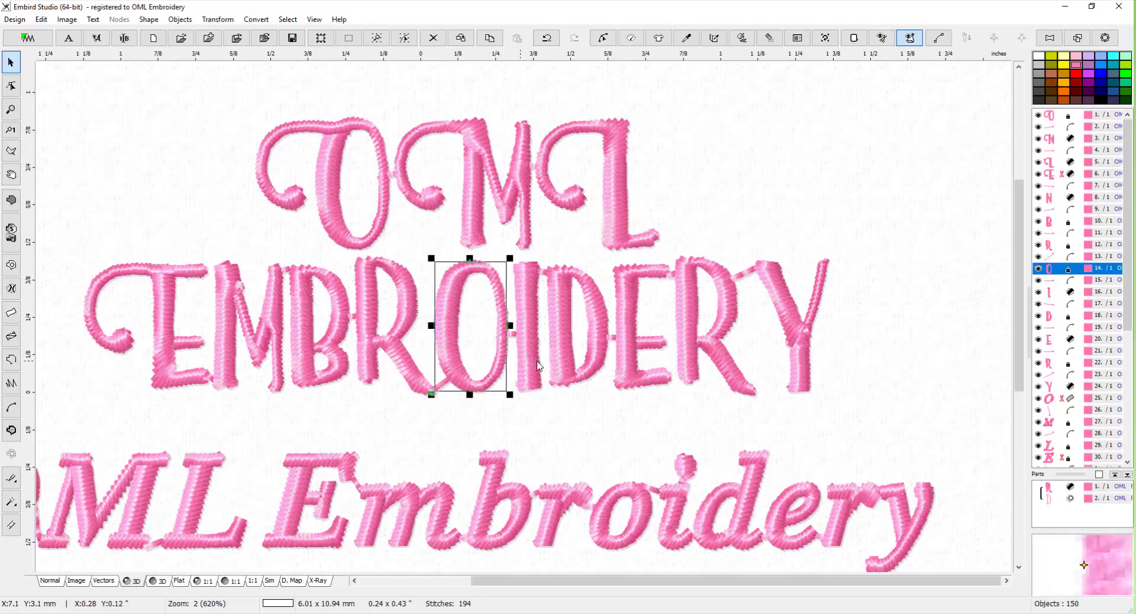
right_click(448, 321)
click(477, 302)
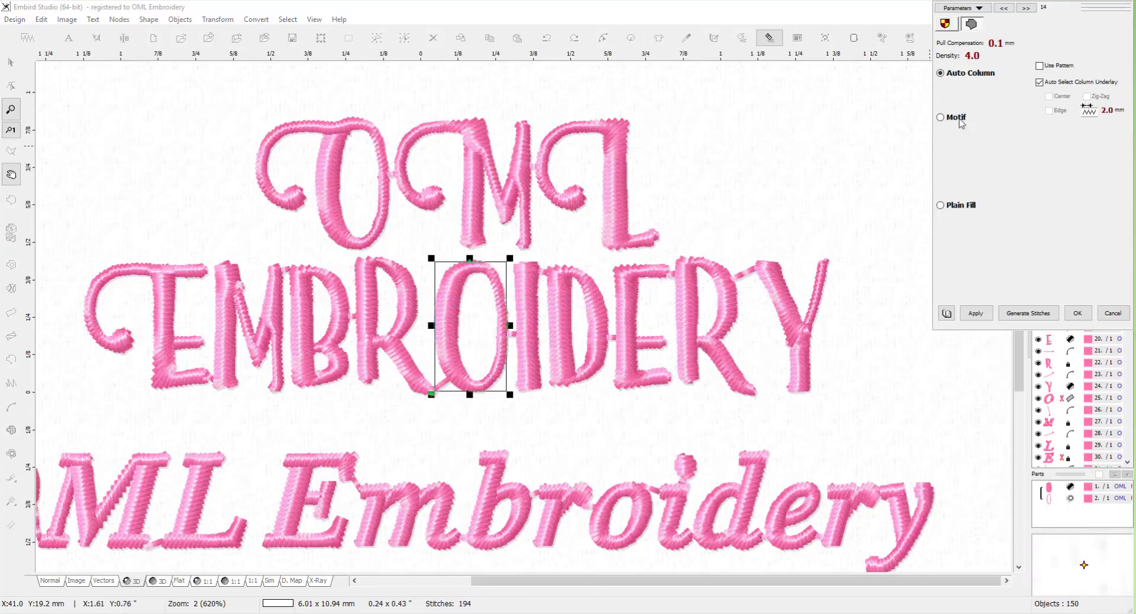
click(942, 206)
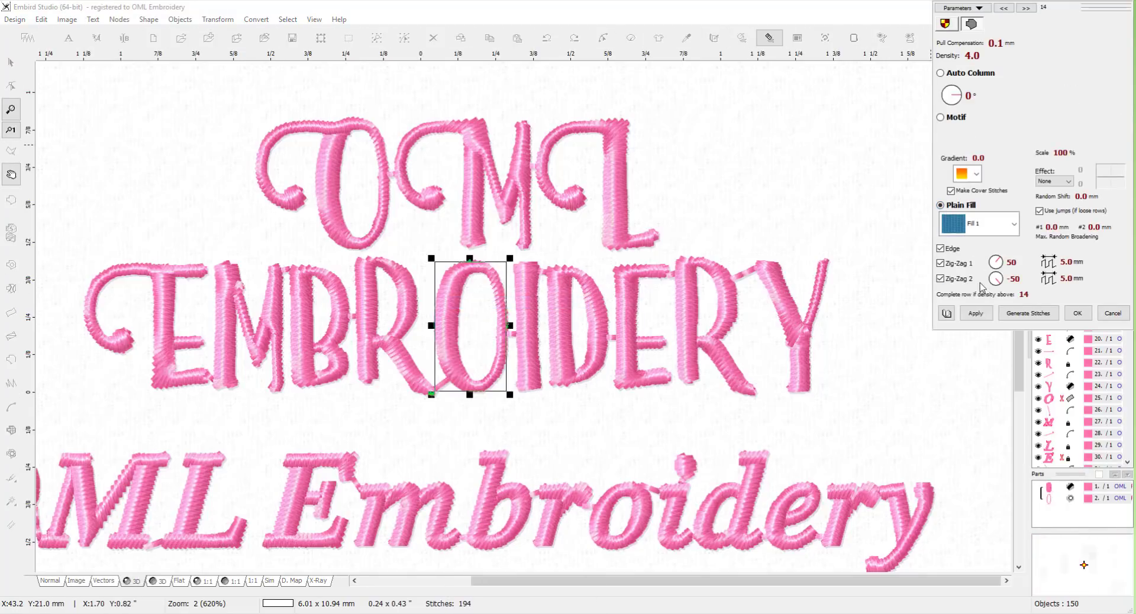
click(978, 313)
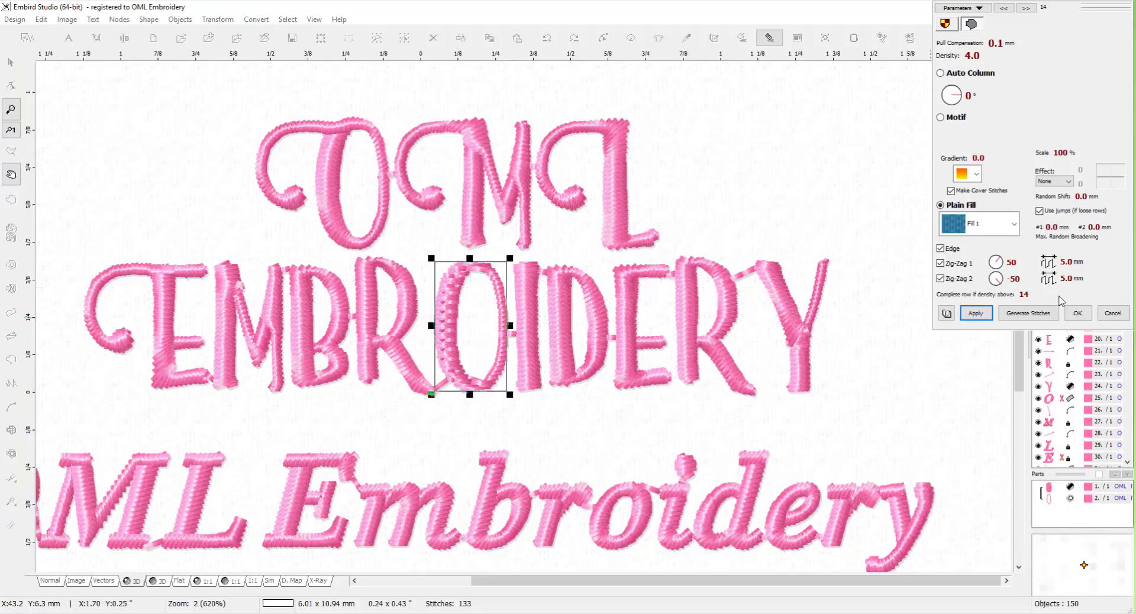
click(1078, 313)
click(711, 208)
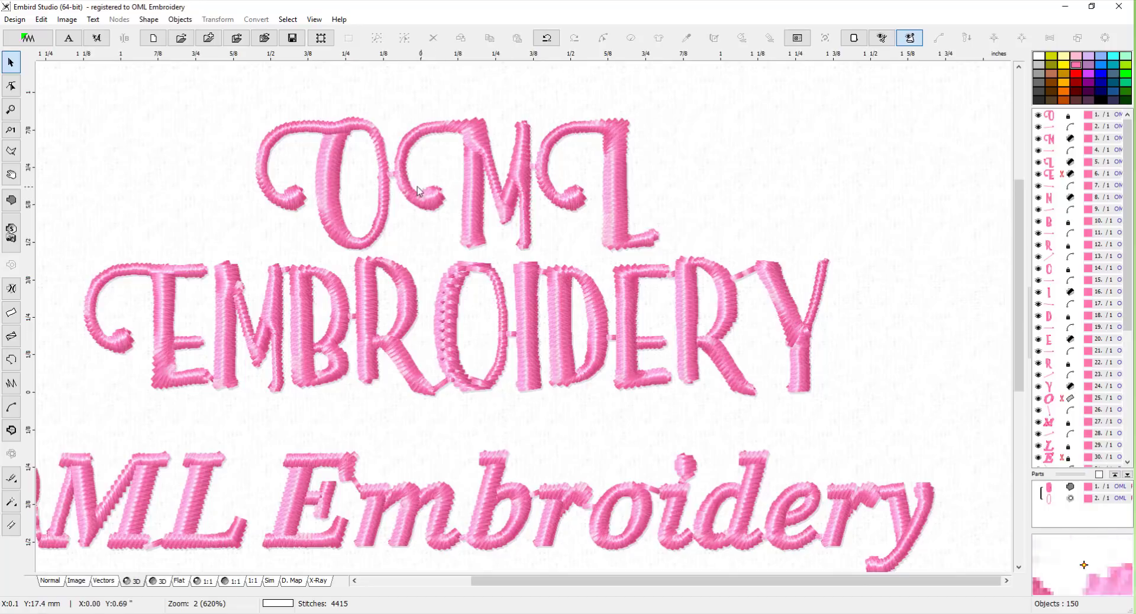
Reduce the two-line lettering to about 46 × 17 mm, reposition it above the italic text and regenerate its stitches.
drag(91, 86, 846, 393)
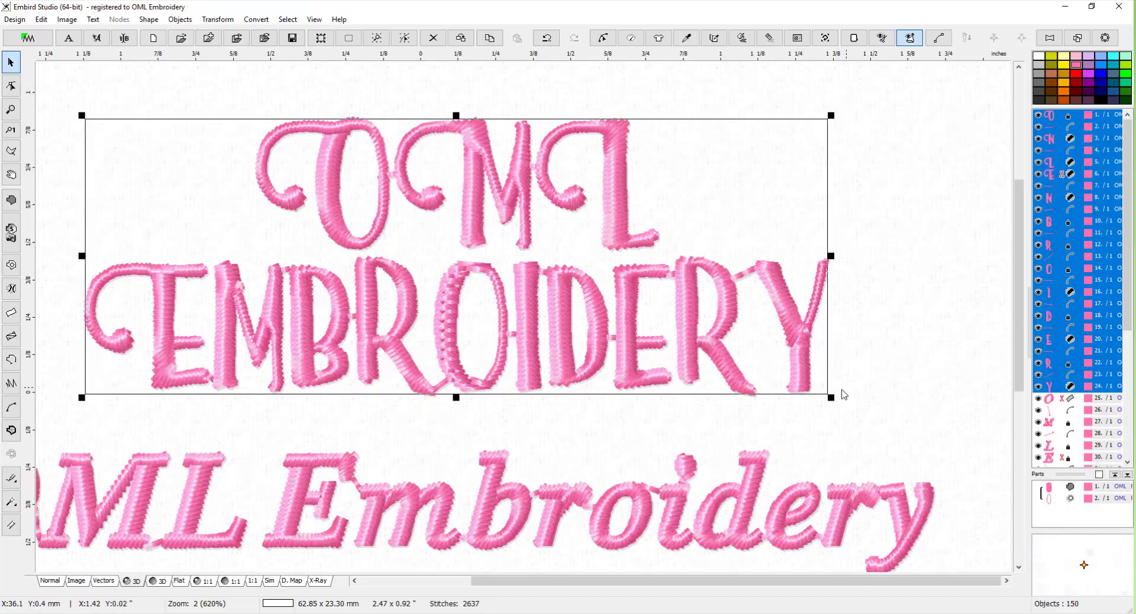
drag(733, 343, 619, 287)
drag(480, 254, 575, 309)
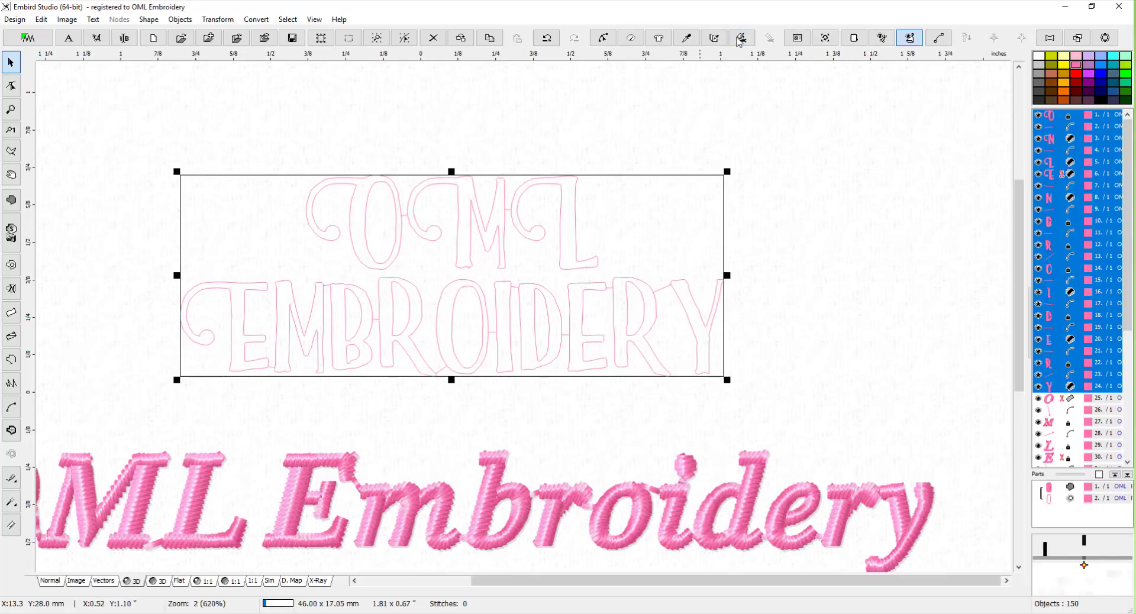
click(812, 219)
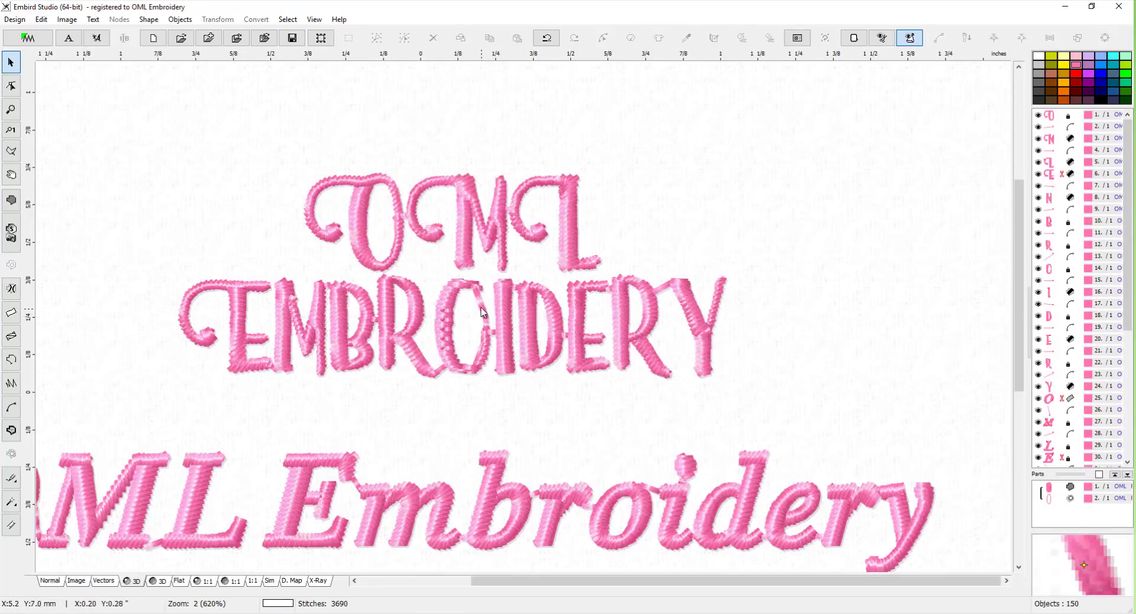
Change the stitch type of the letter O in EMBROIDERY to Auto Column and generate its stitches.
scroll(483, 306, up, 1)
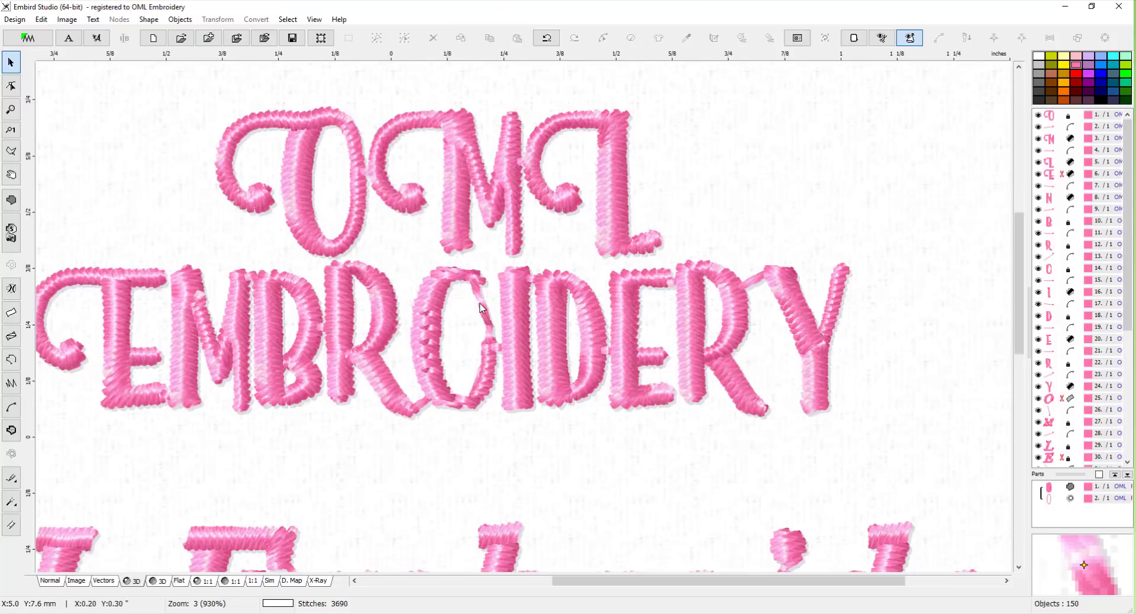
click(431, 338)
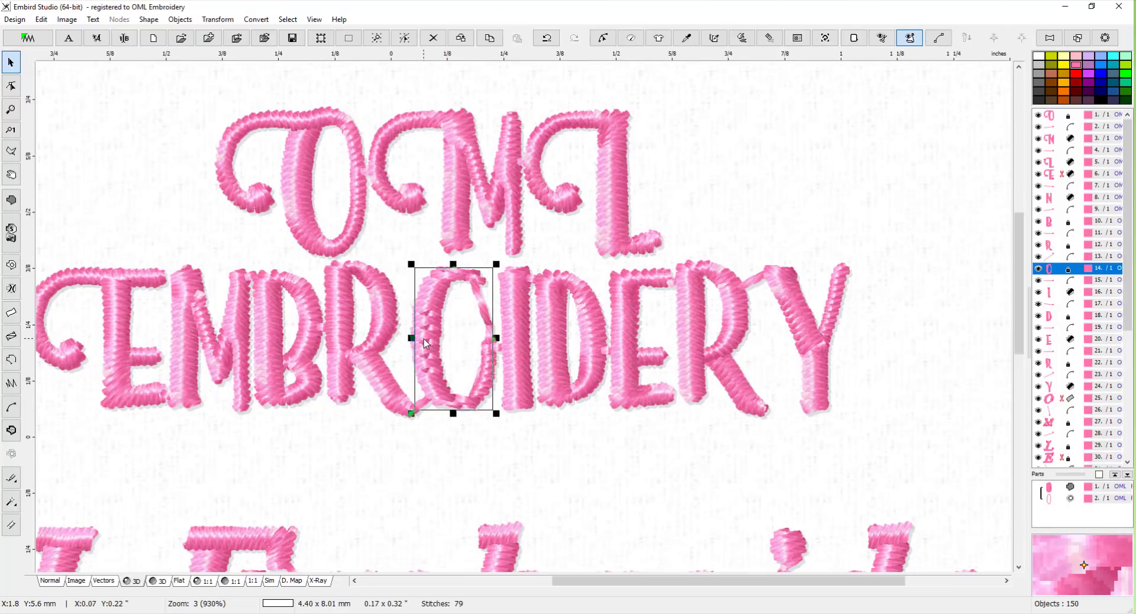
right_click(427, 349)
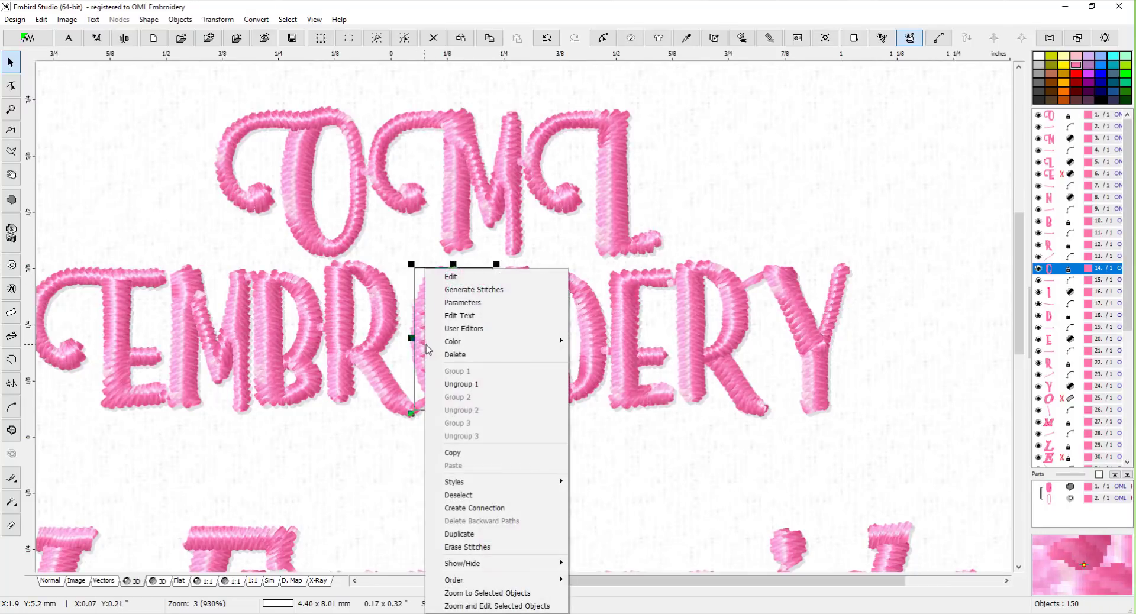
click(459, 305)
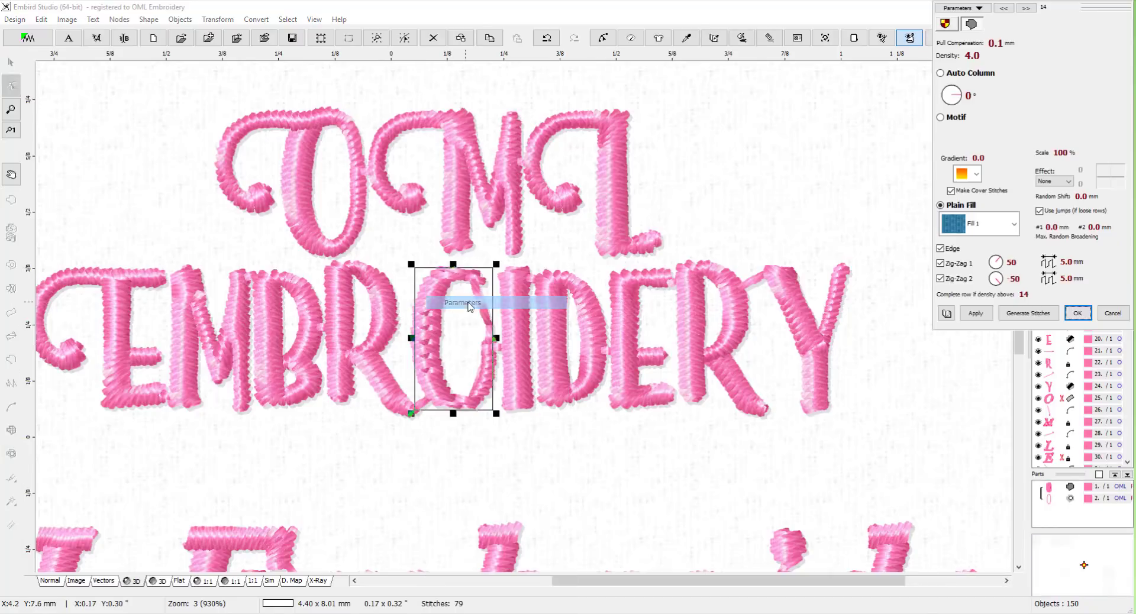
click(941, 73)
click(977, 312)
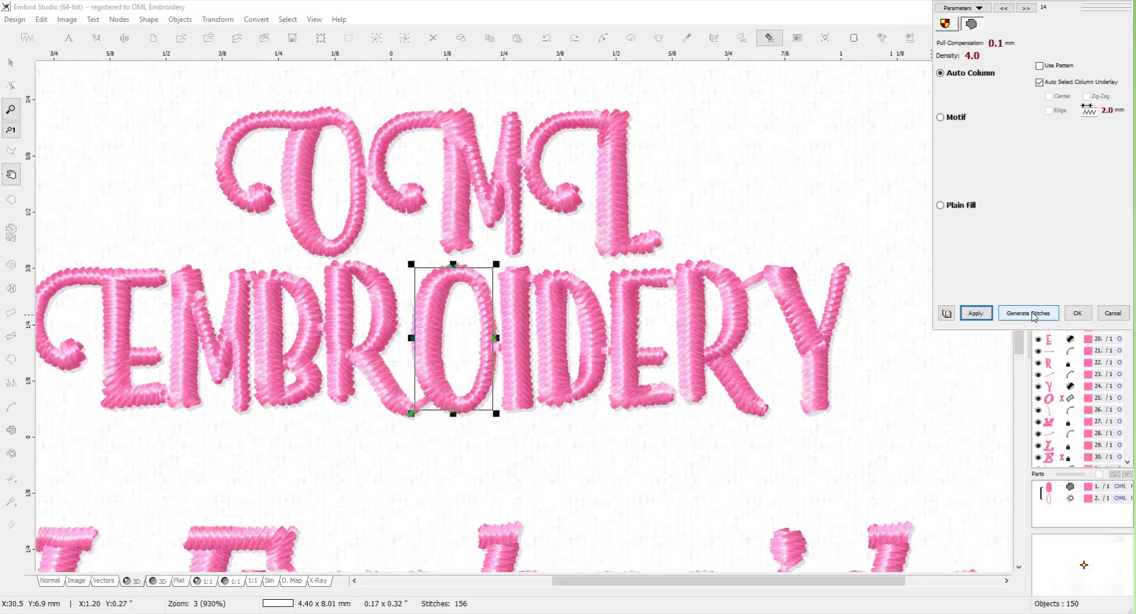
click(1030, 314)
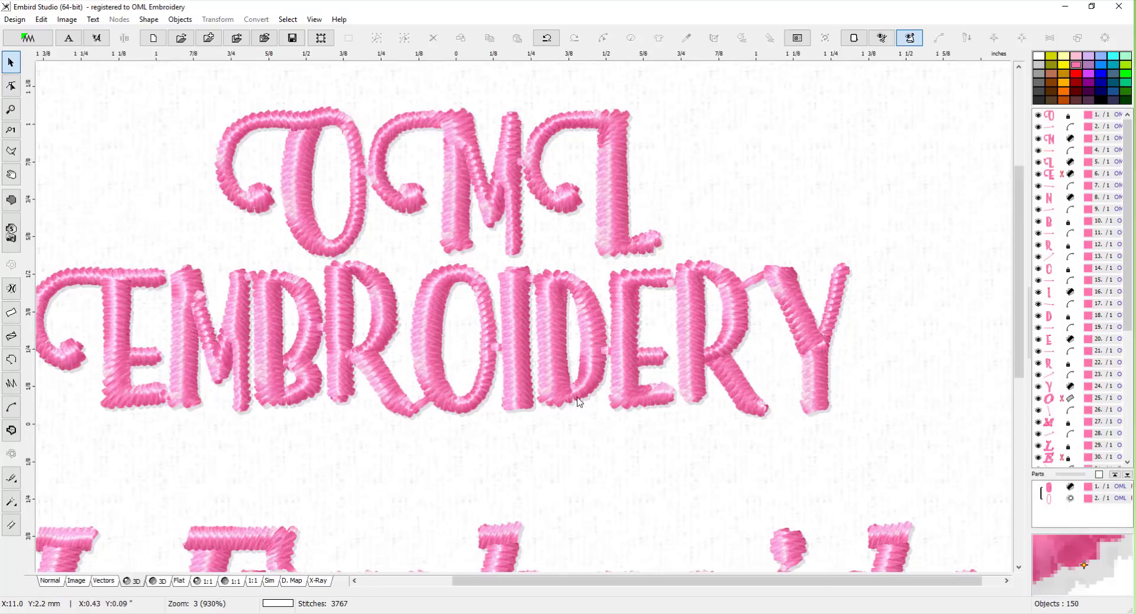
scroll(579, 402, down, 2)
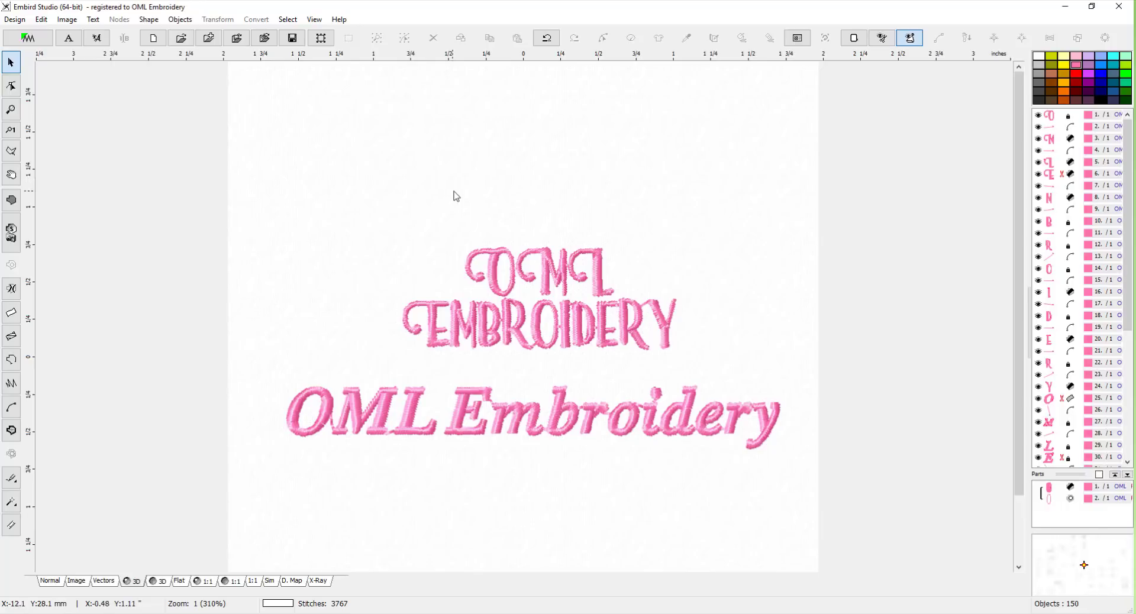
click(483, 398)
click(518, 416)
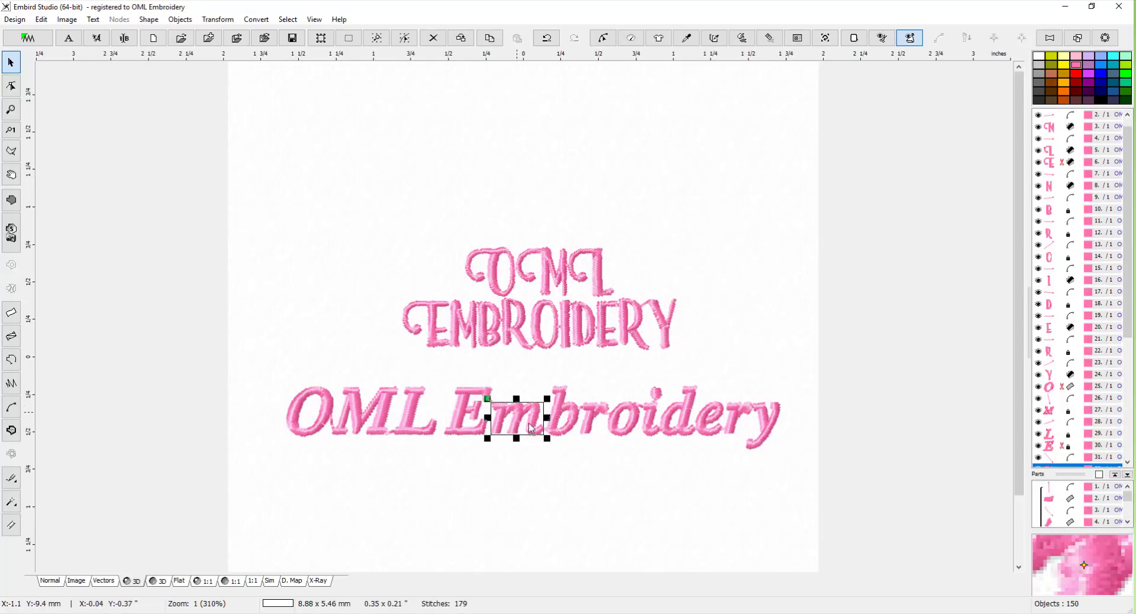
click(573, 469)
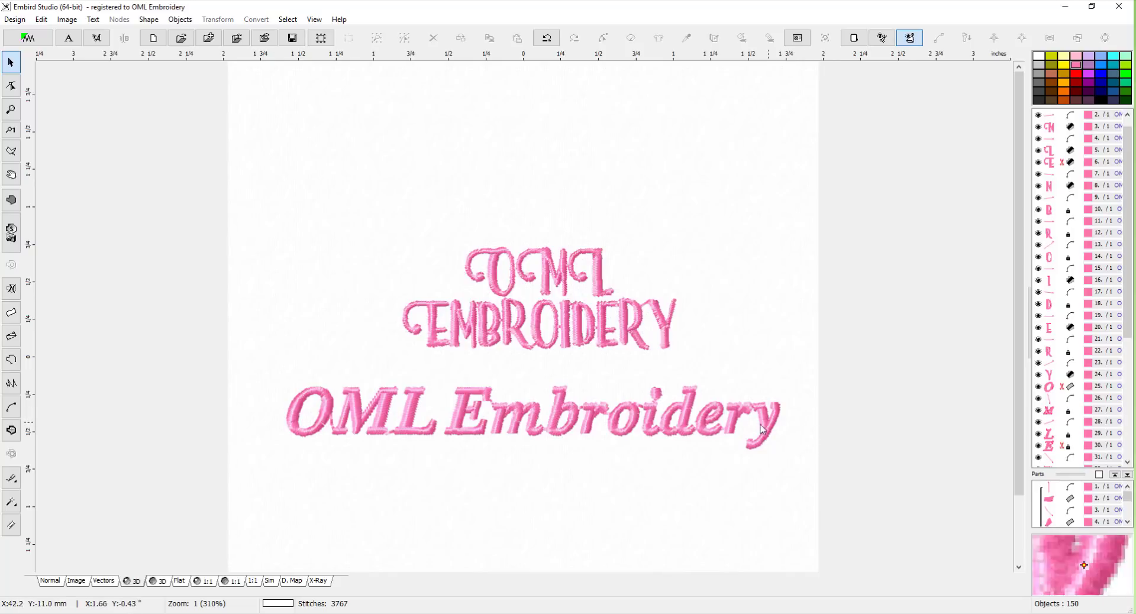
Add a one-line OML EMBROIDERY text in the Paprika font above the two-line lettering and generate its stitches.
click(100, 42)
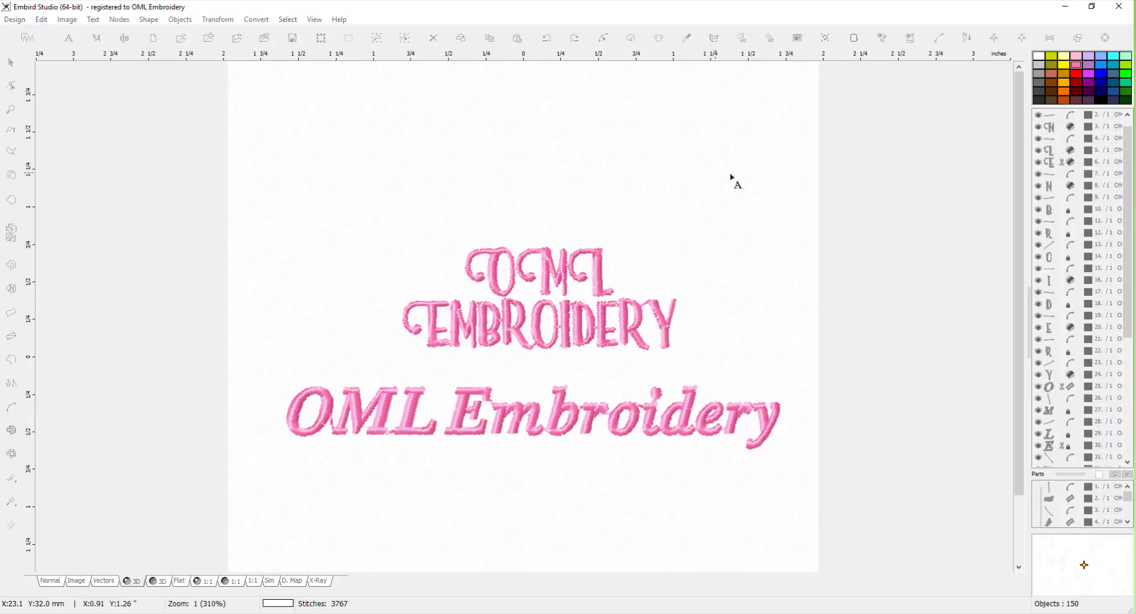
click(400, 148)
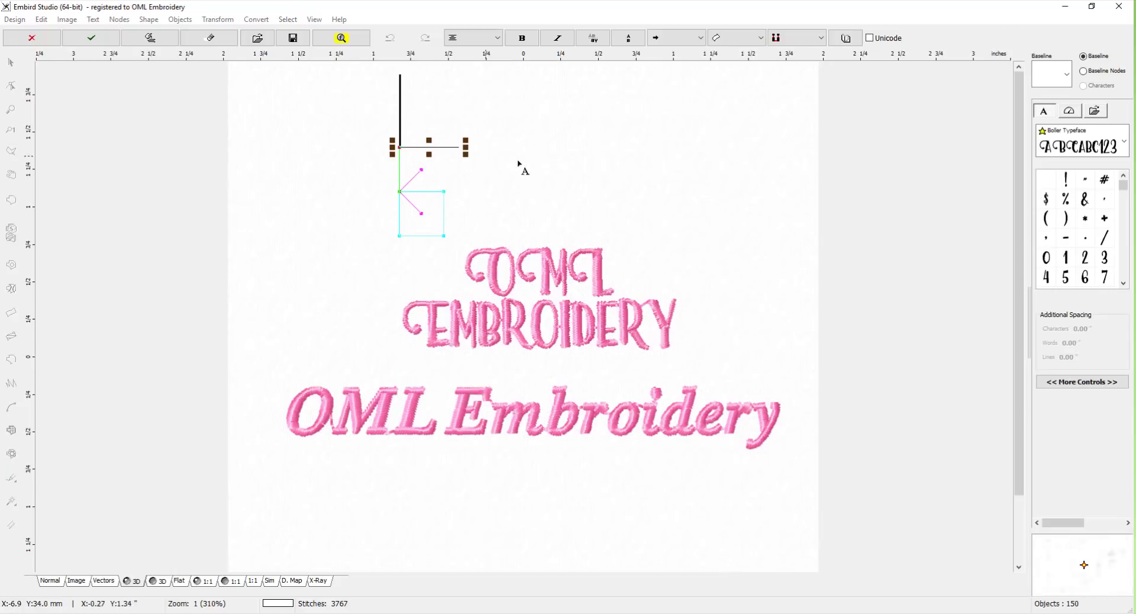
click(1123, 142)
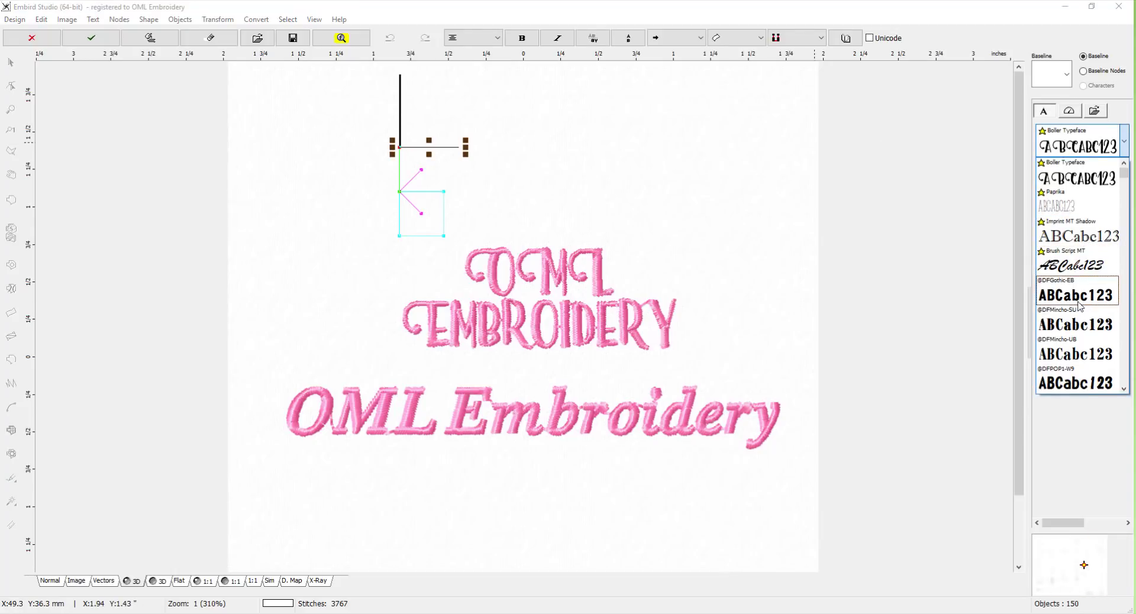
drag(1126, 176, 1123, 303)
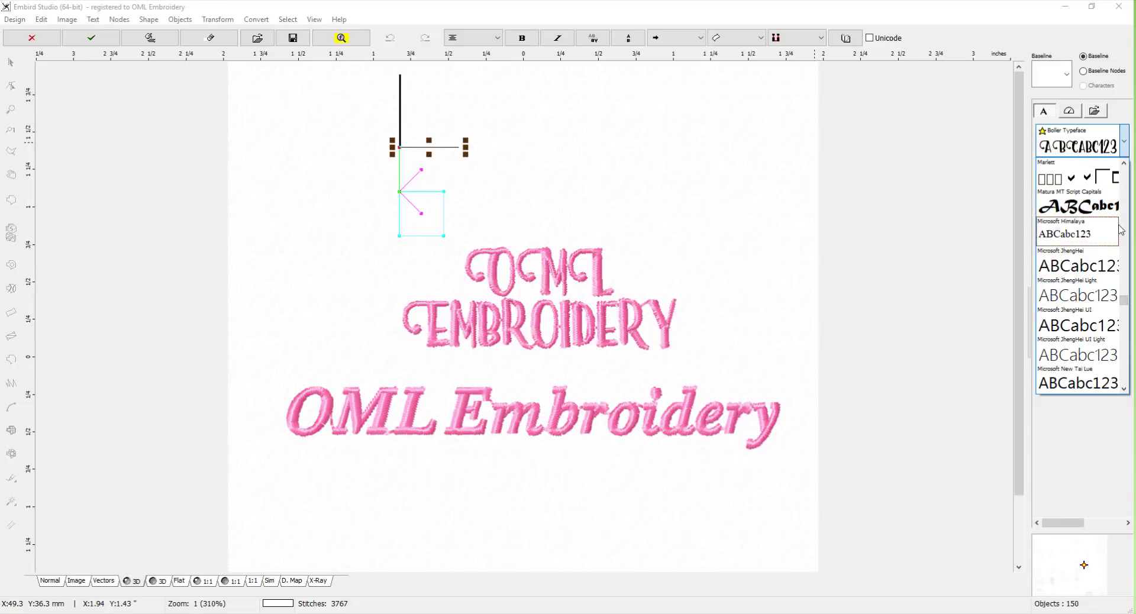
drag(1124, 299, 1115, 172)
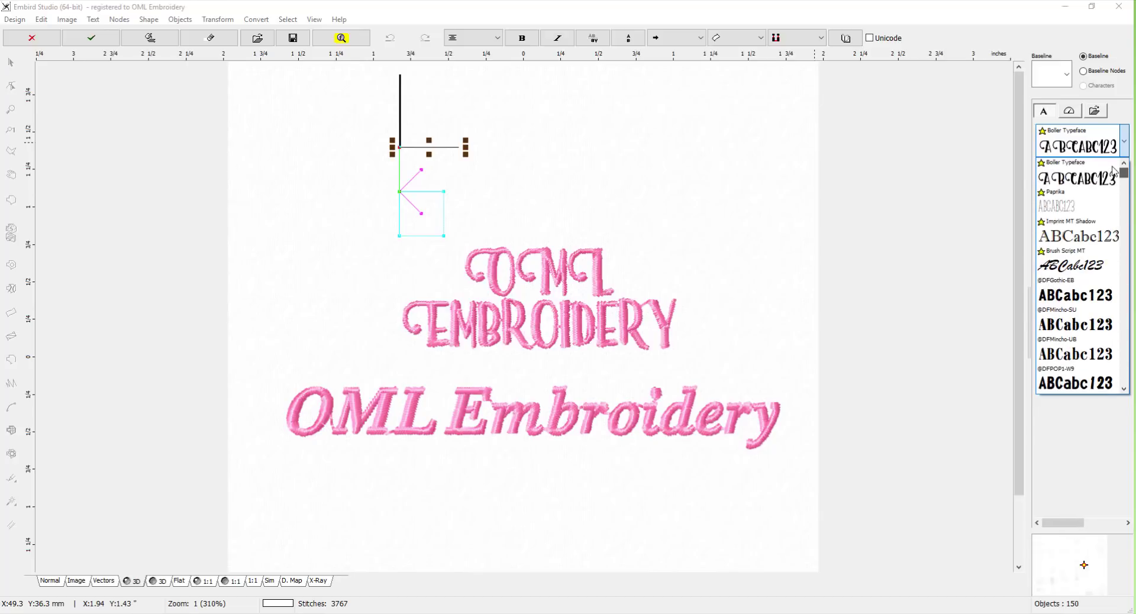
click(1054, 207)
text(OML EMBROIDERY)
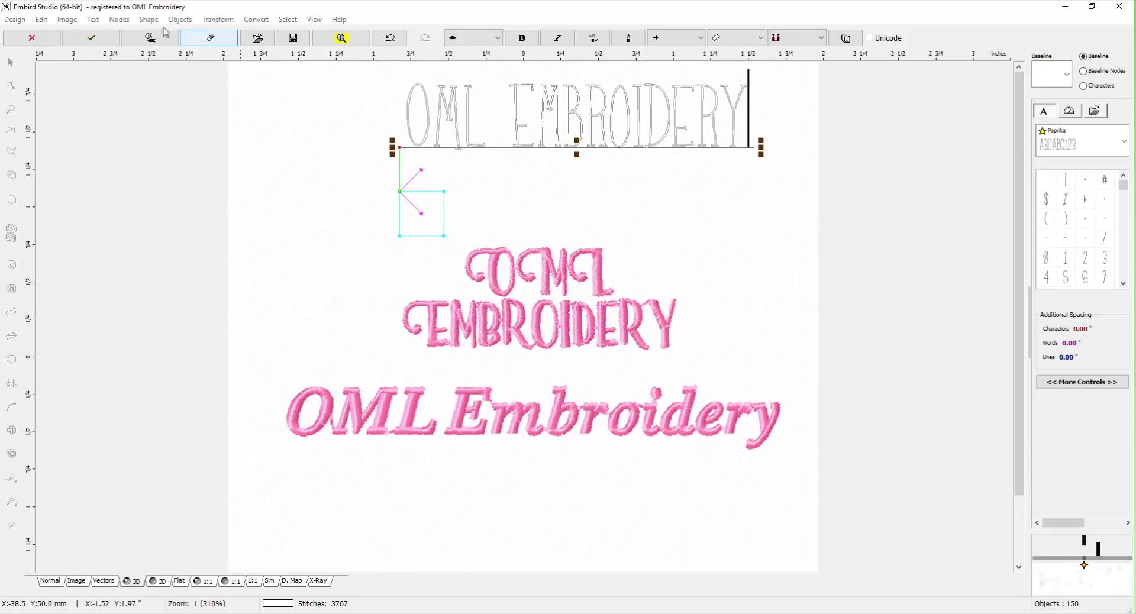
click(148, 37)
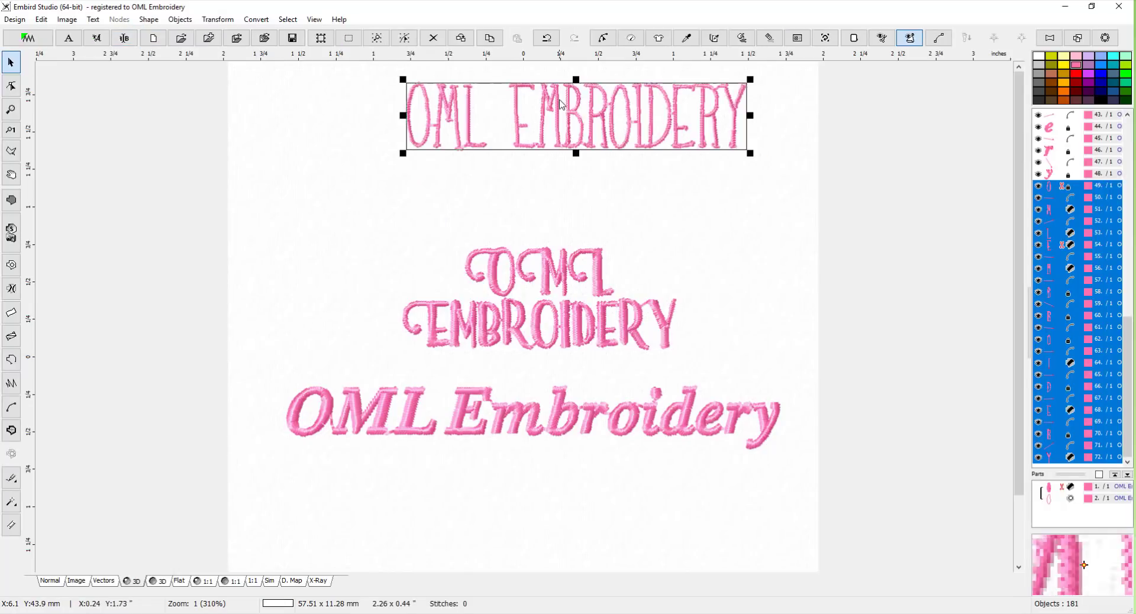
Move the Paprika lettering closer to the two-line lettering, shrink it to about 18.3 × 3.6 mm and regenerate its stitches.
scroll(477, 135, up, 1)
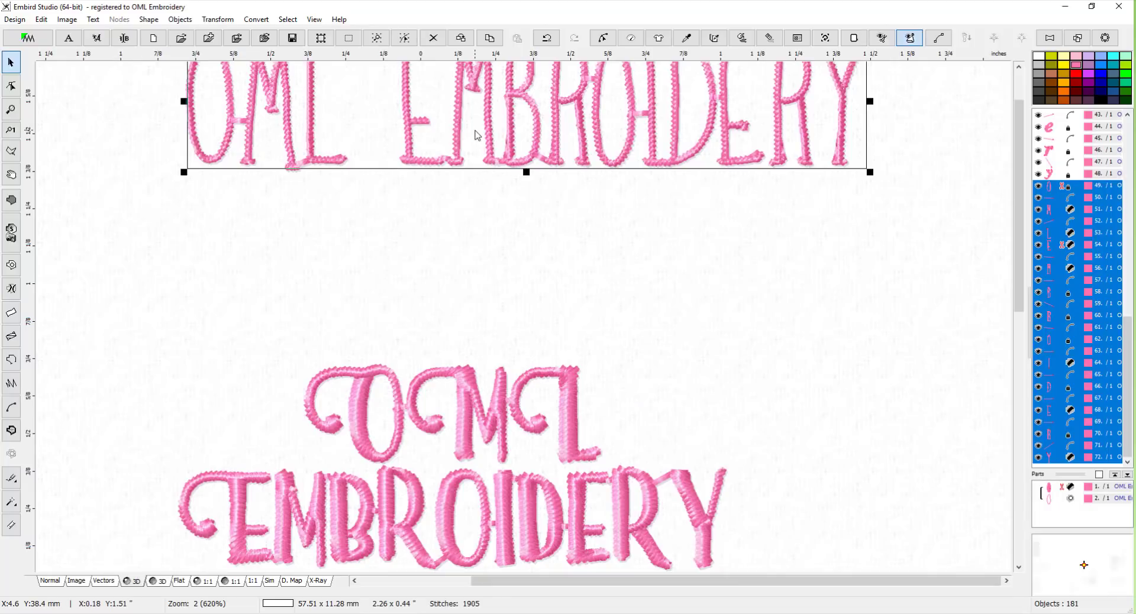
drag(451, 138, 441, 246)
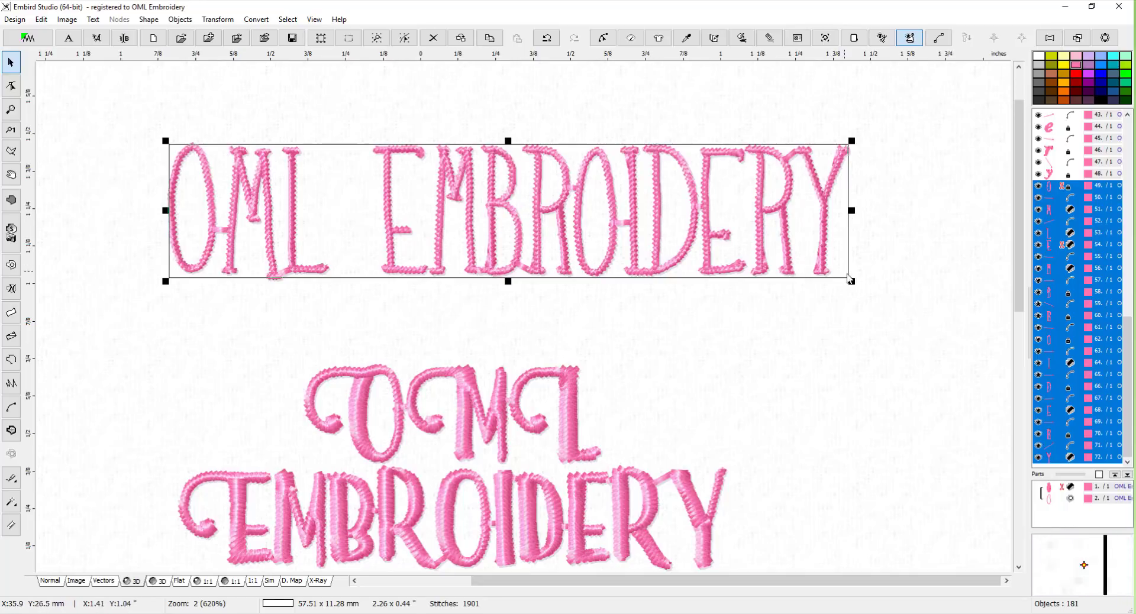
drag(853, 282, 583, 234)
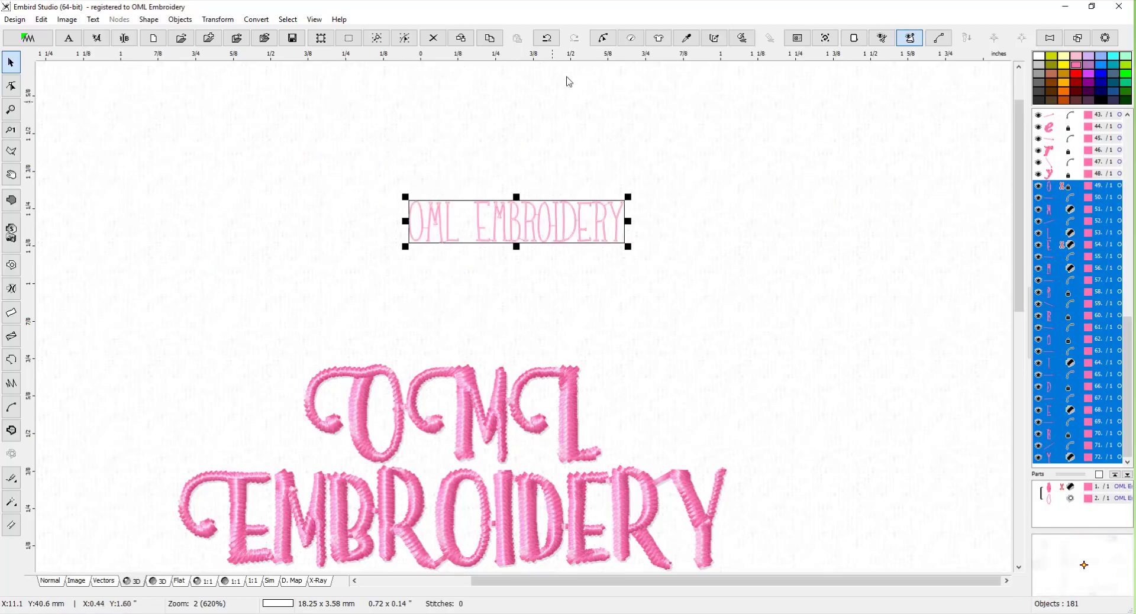
click(741, 40)
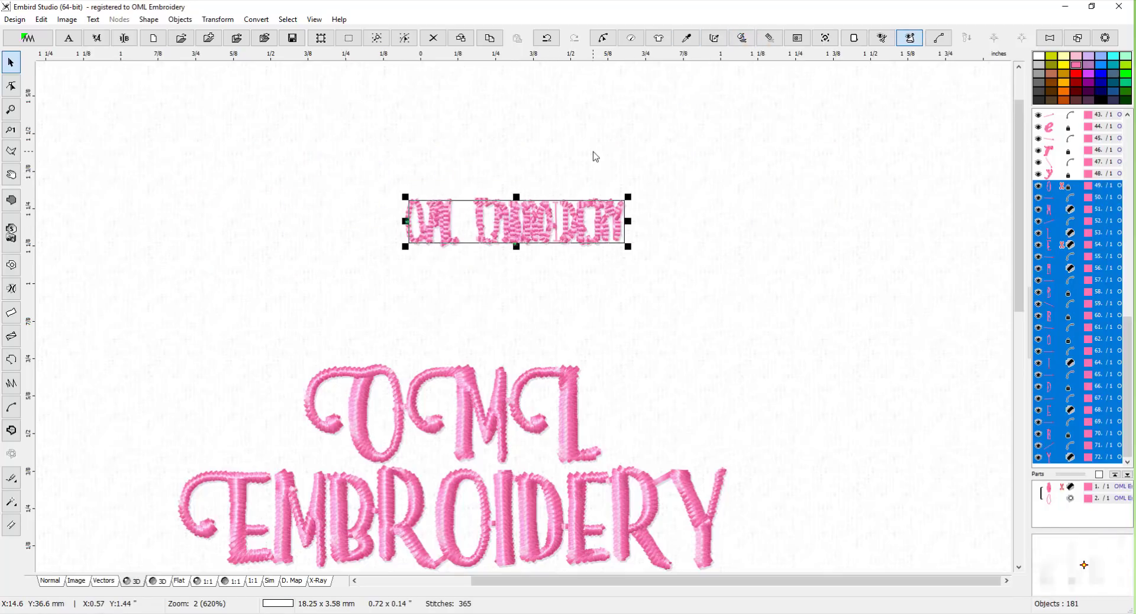
click(723, 247)
click(565, 223)
click(684, 253)
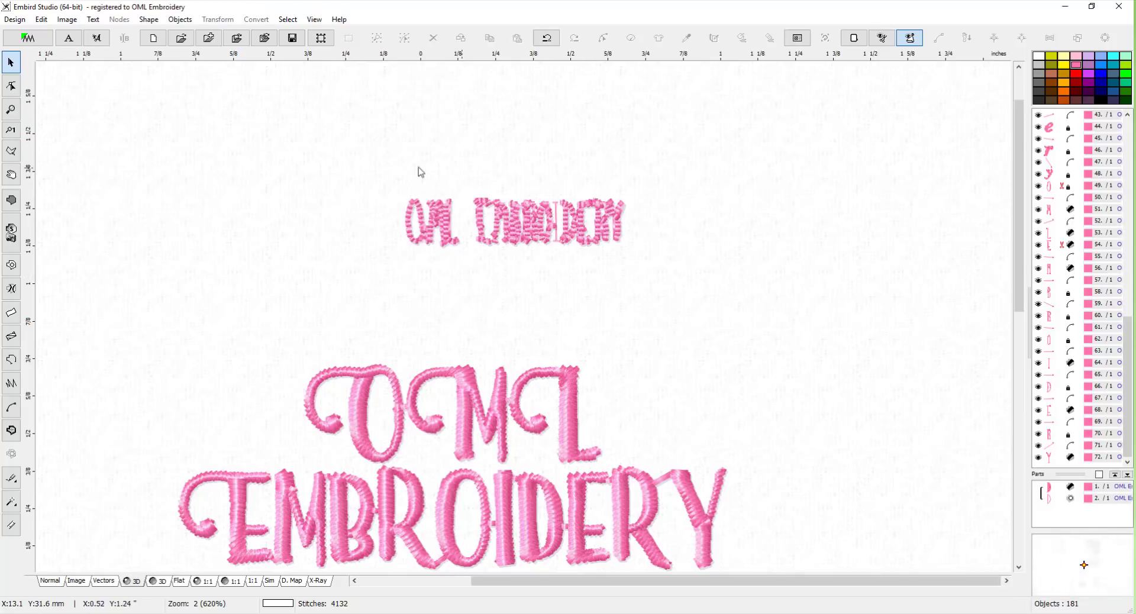
Enlarge the Paprika lettering to about 34.5 × 6.8 mm, reposition it above the two-line lettering and regenerate its stitches.
drag(484, 200, 707, 275)
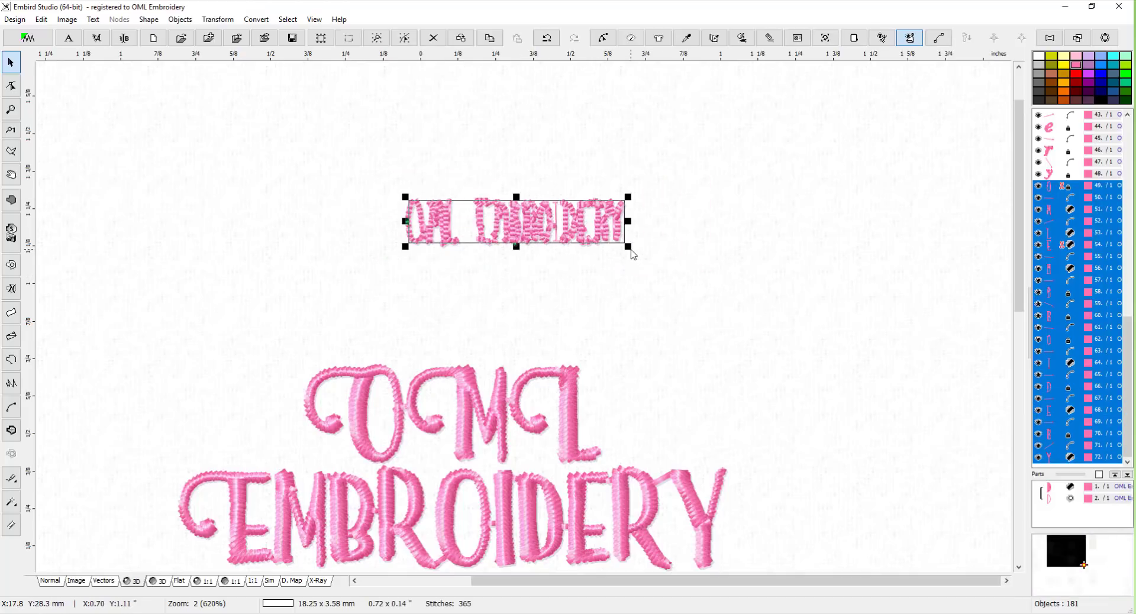
drag(629, 250, 816, 329)
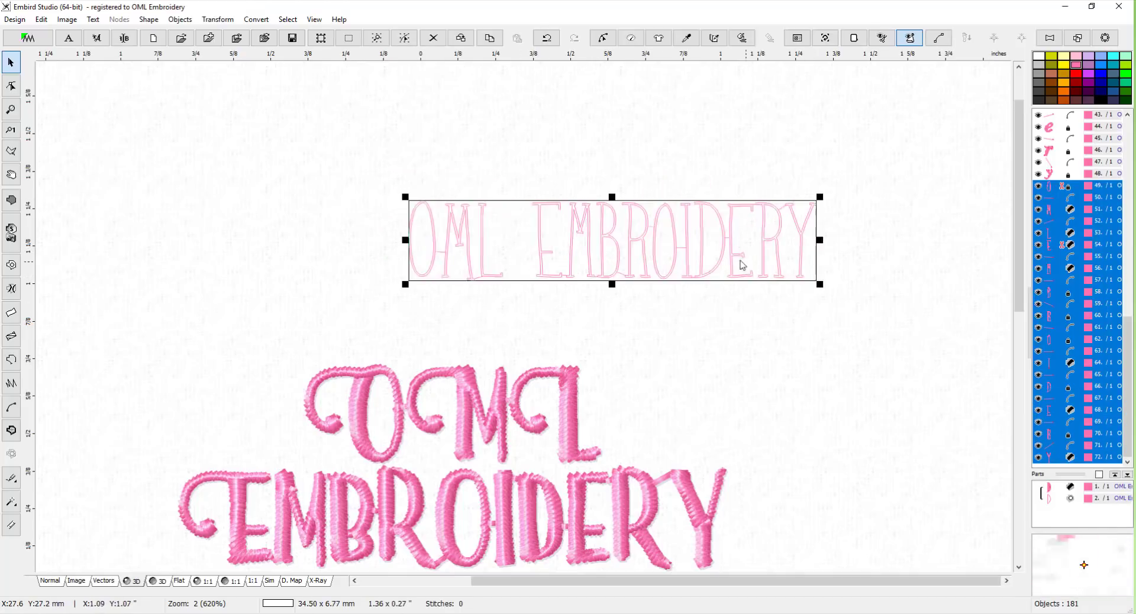
drag(696, 253, 574, 247)
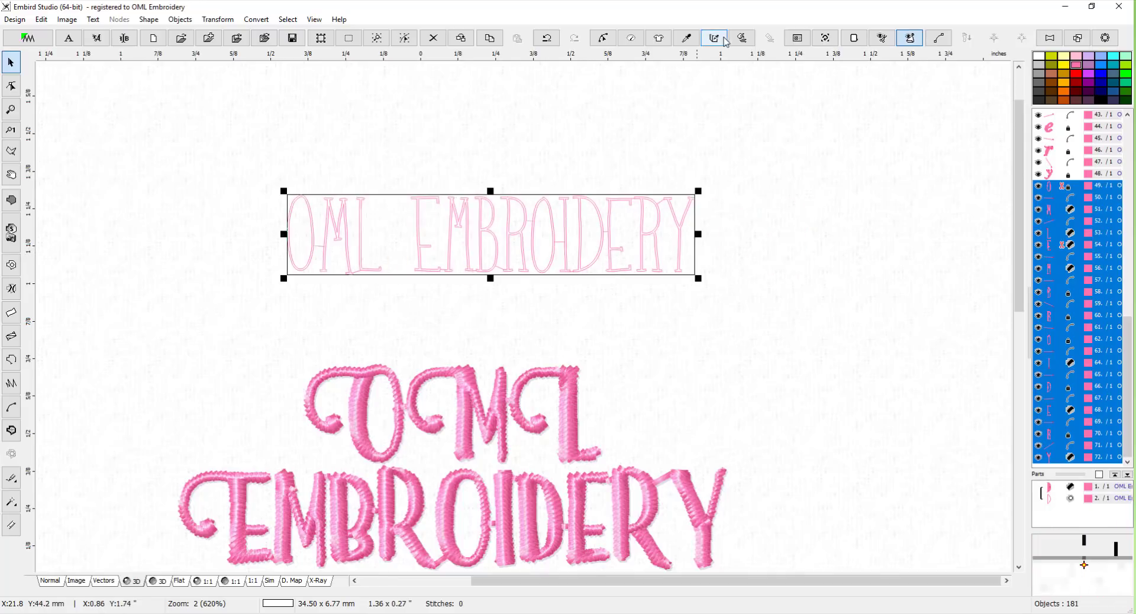
click(745, 39)
click(536, 122)
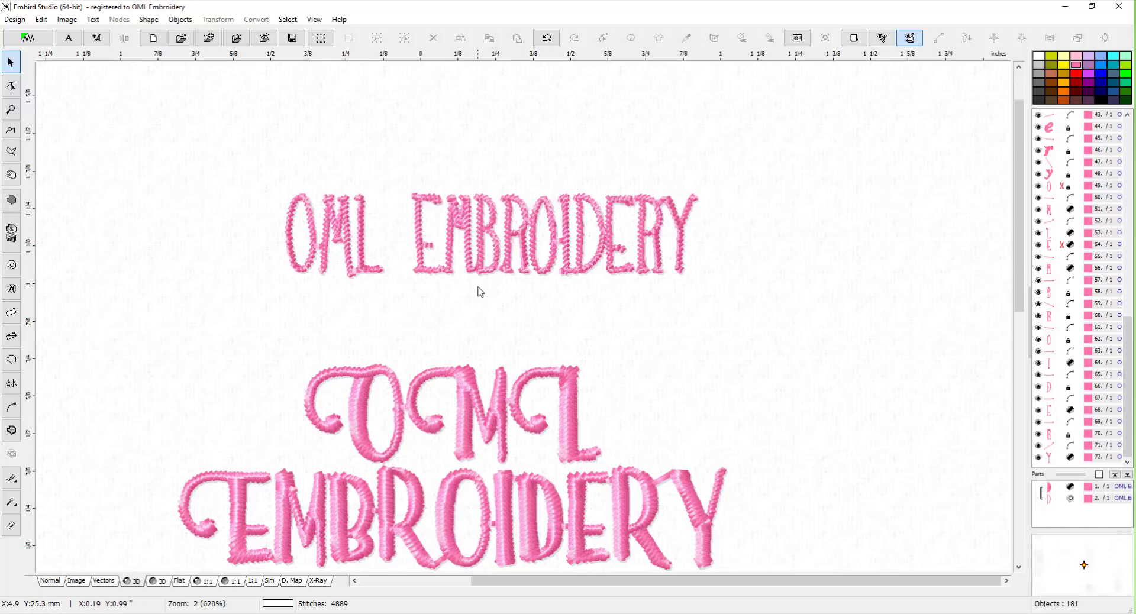
scroll(478, 294, down, 1)
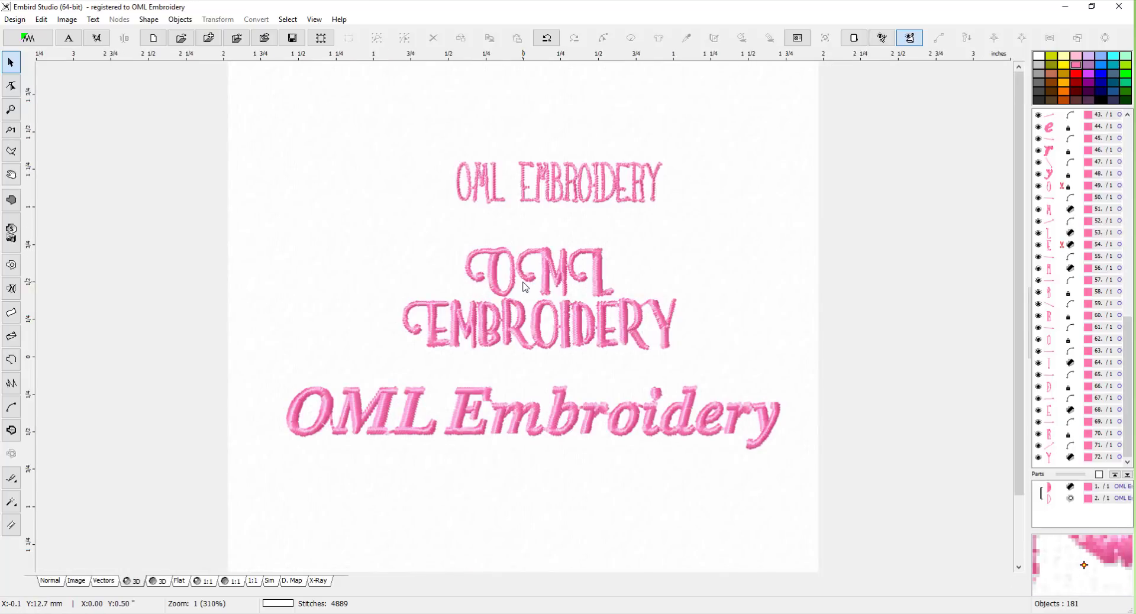